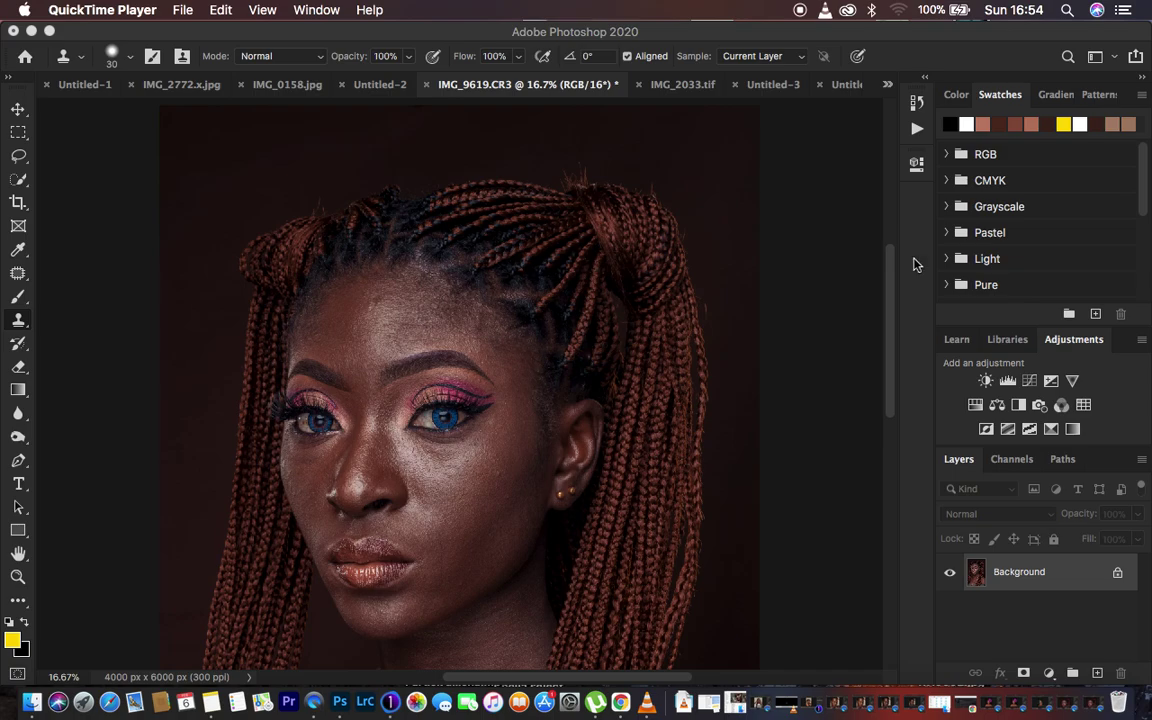
Step: Run the FS 16 BIT action and give LOW FEQ a Gaussian Blur of radius 9
{"action": "left_click_drag", "start_coordinate": [887, 303], "coordinate": [887, 329]}
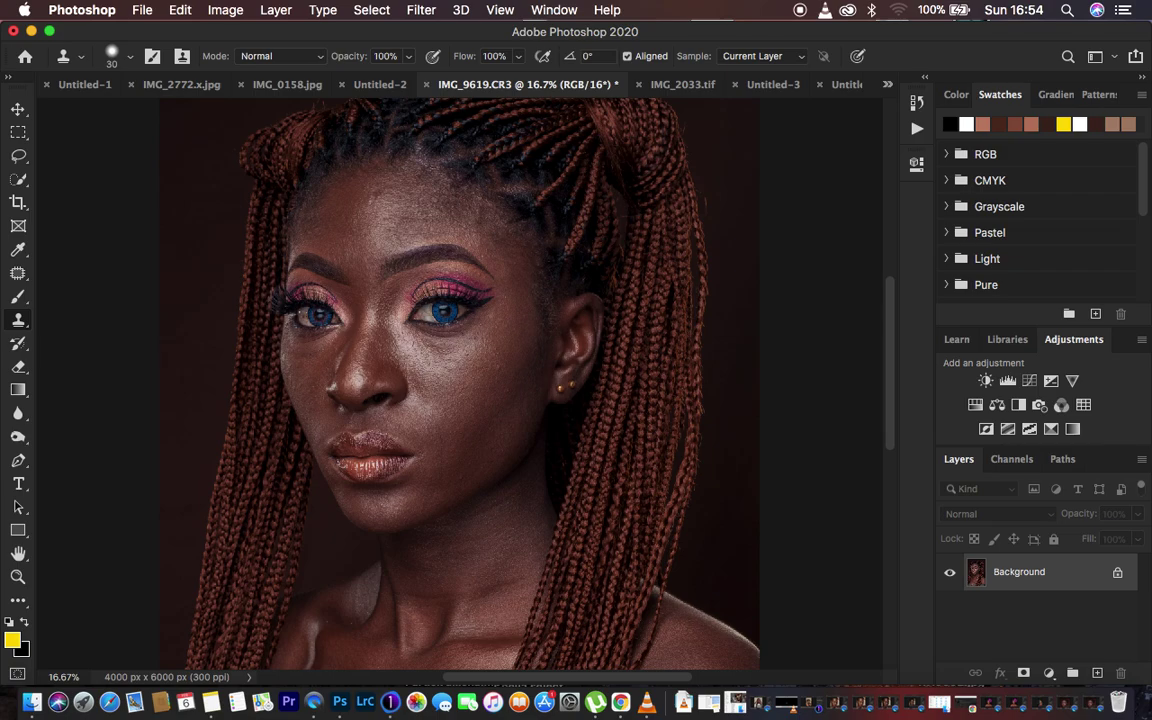
{"action": "left_click", "coordinate": [916, 128]}
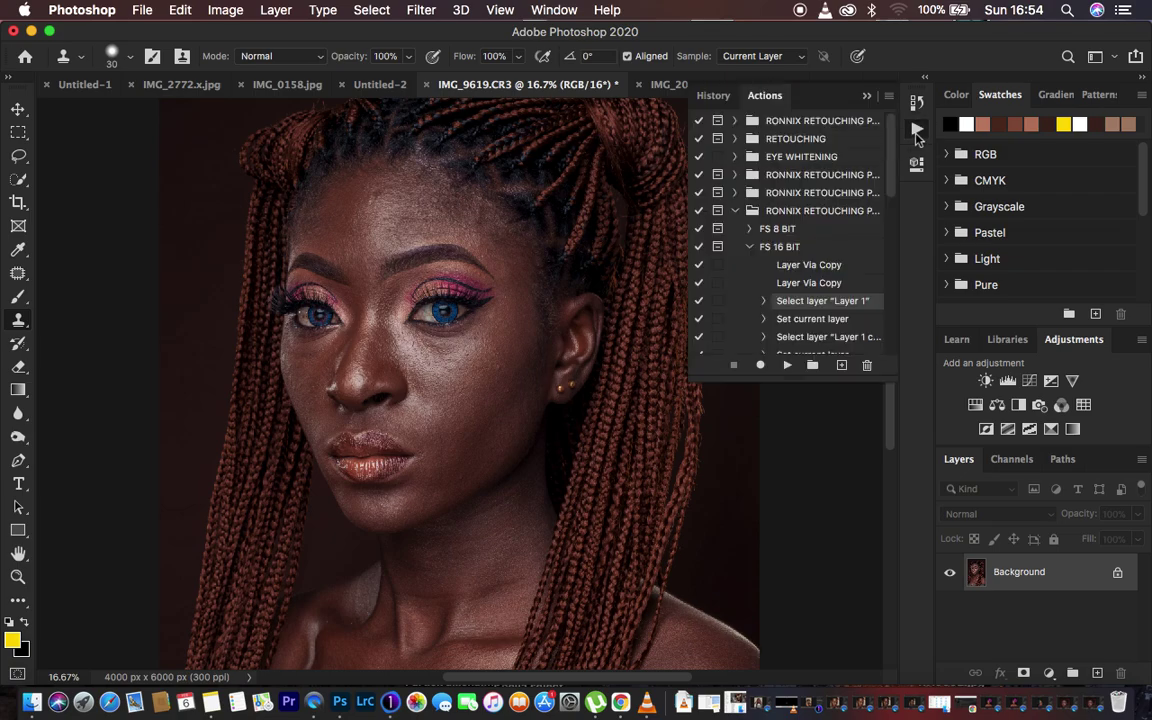
{"action": "left_click", "coordinate": [751, 247]}
{"action": "left_click", "coordinate": [796, 247]}
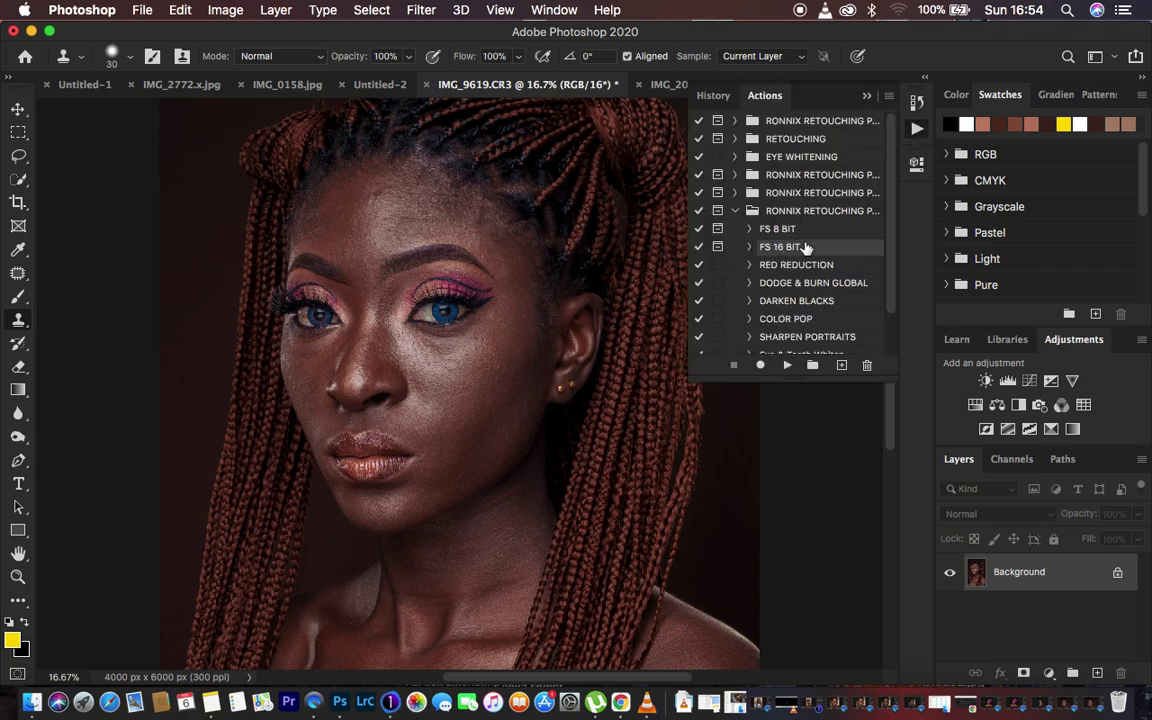
{"action": "left_click", "coordinate": [787, 369]}
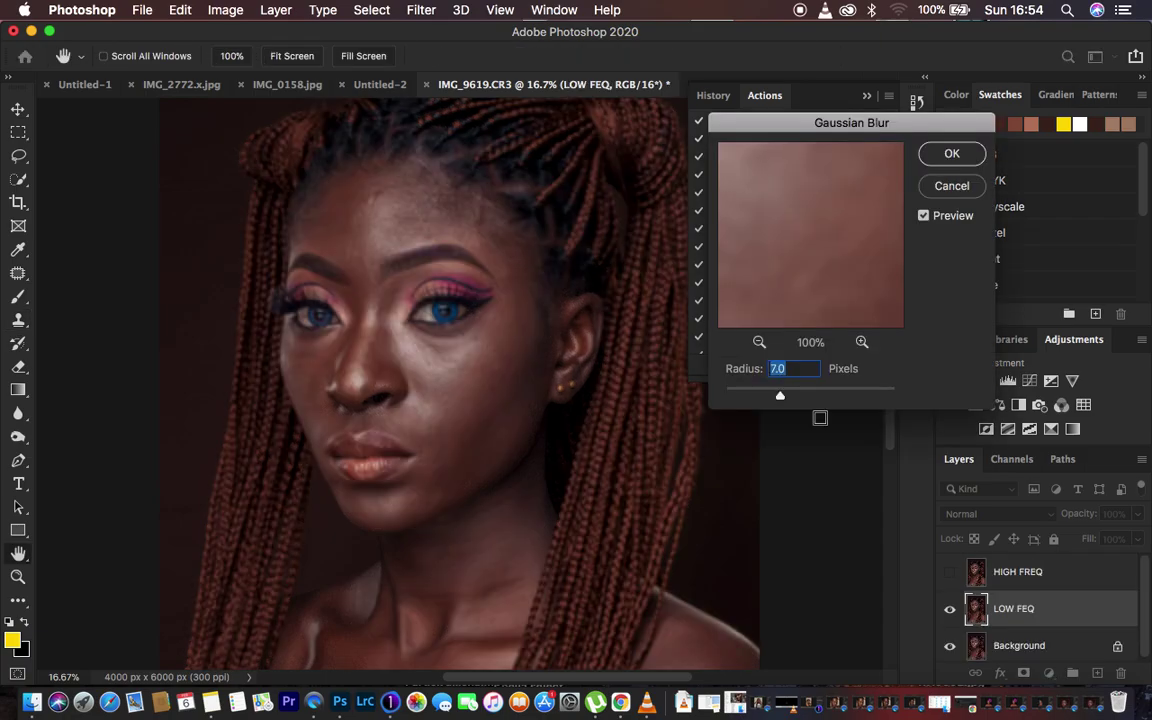
{"action": "left_click_drag", "start_coordinate": [781, 400], "coordinate": [791, 398]}
{"action": "type", "text": "9"}
{"action": "left_click", "coordinate": [948, 153]}
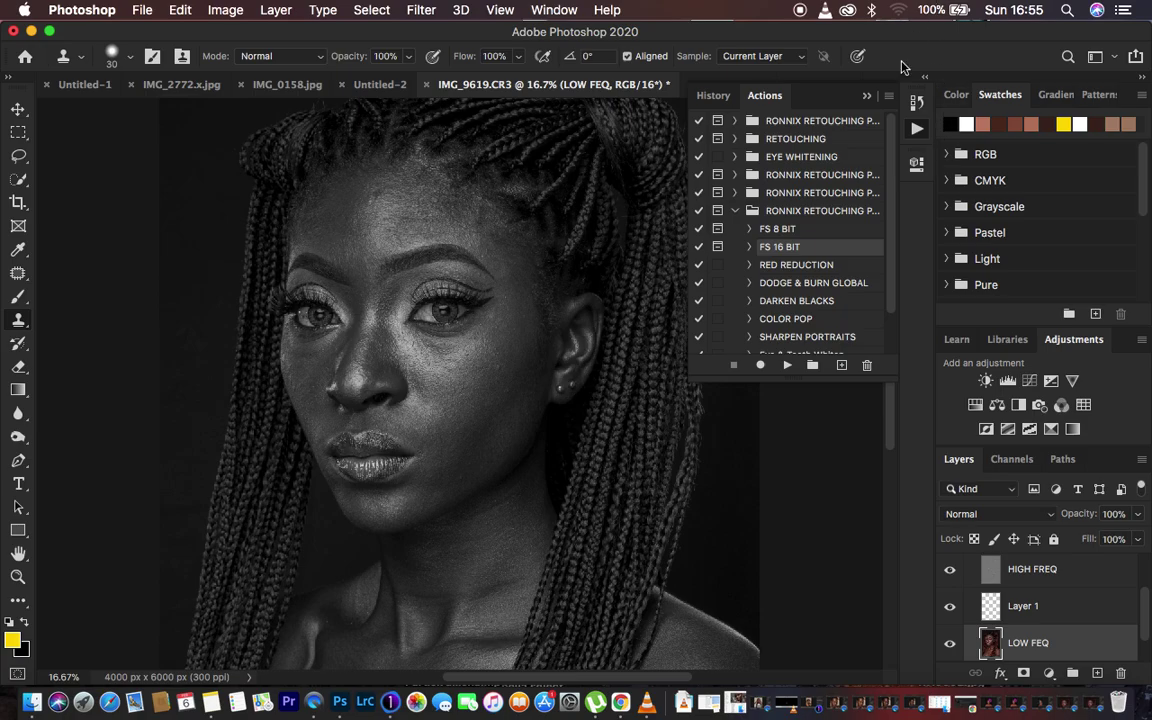
Step: Close the Actions panel and delete the Black & White 1 adjustment layer
{"action": "left_click", "coordinate": [780, 92]}
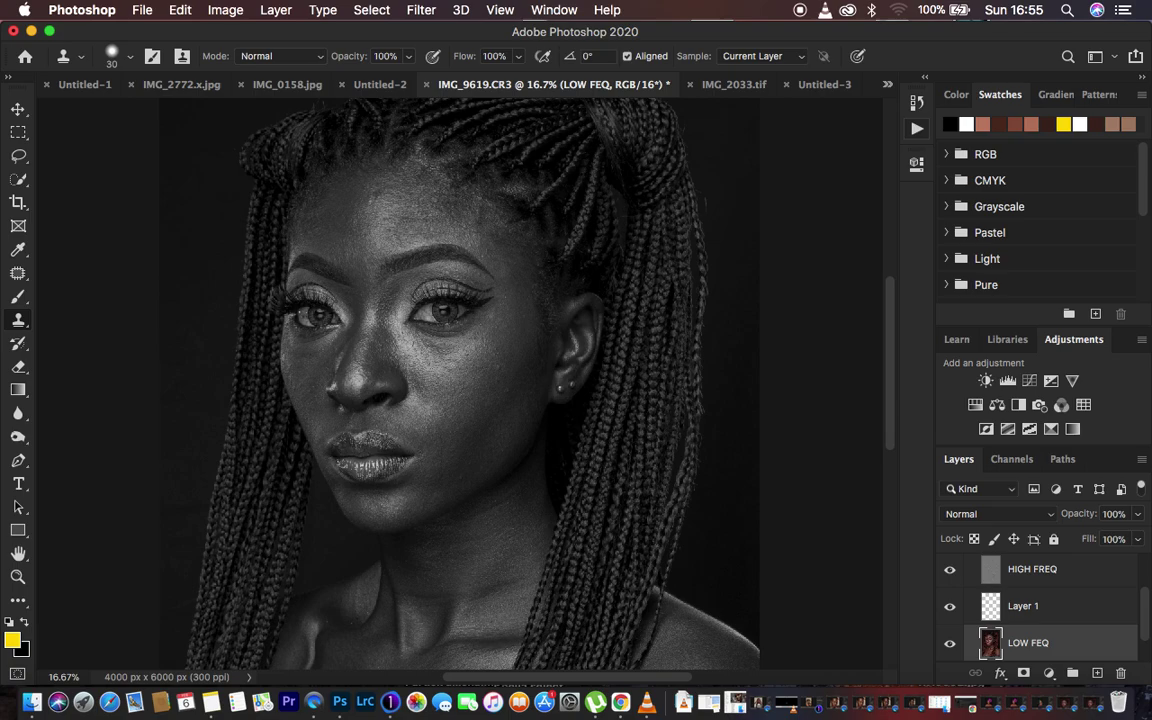
{"action": "scroll", "coordinate": [1142, 620], "scroll_direction": "up", "scroll_amount": 3}
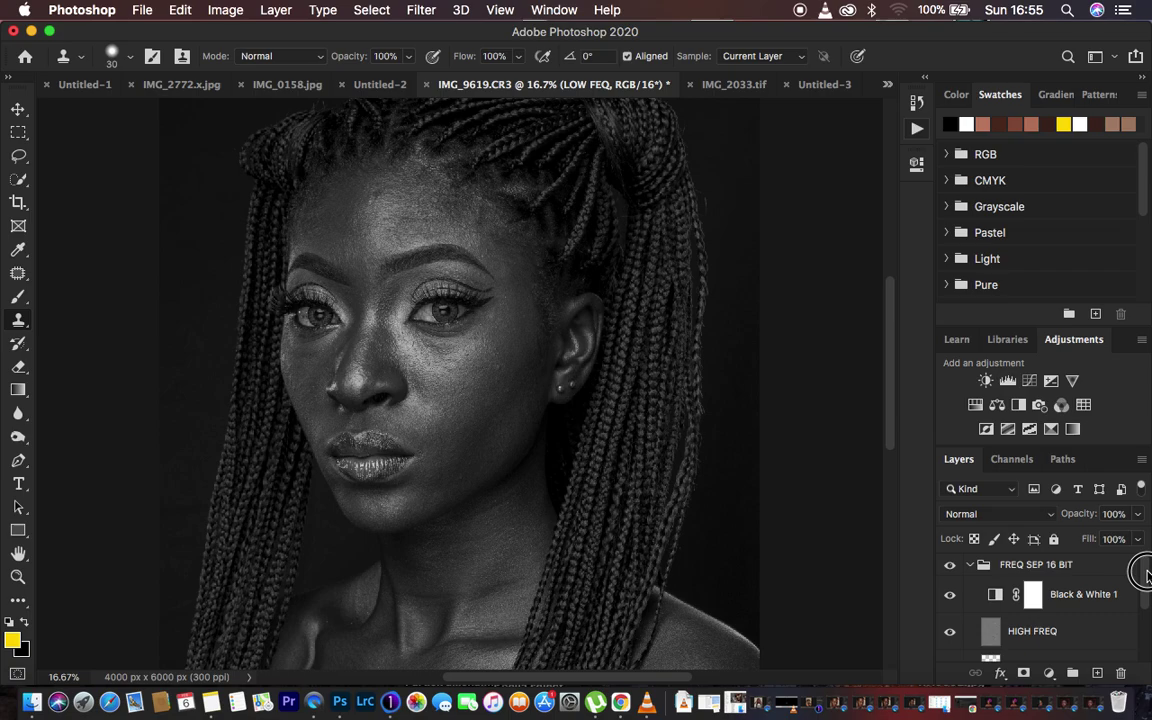
{"action": "left_click", "coordinate": [1093, 597]}
{"action": "key", "text": "Delete"}
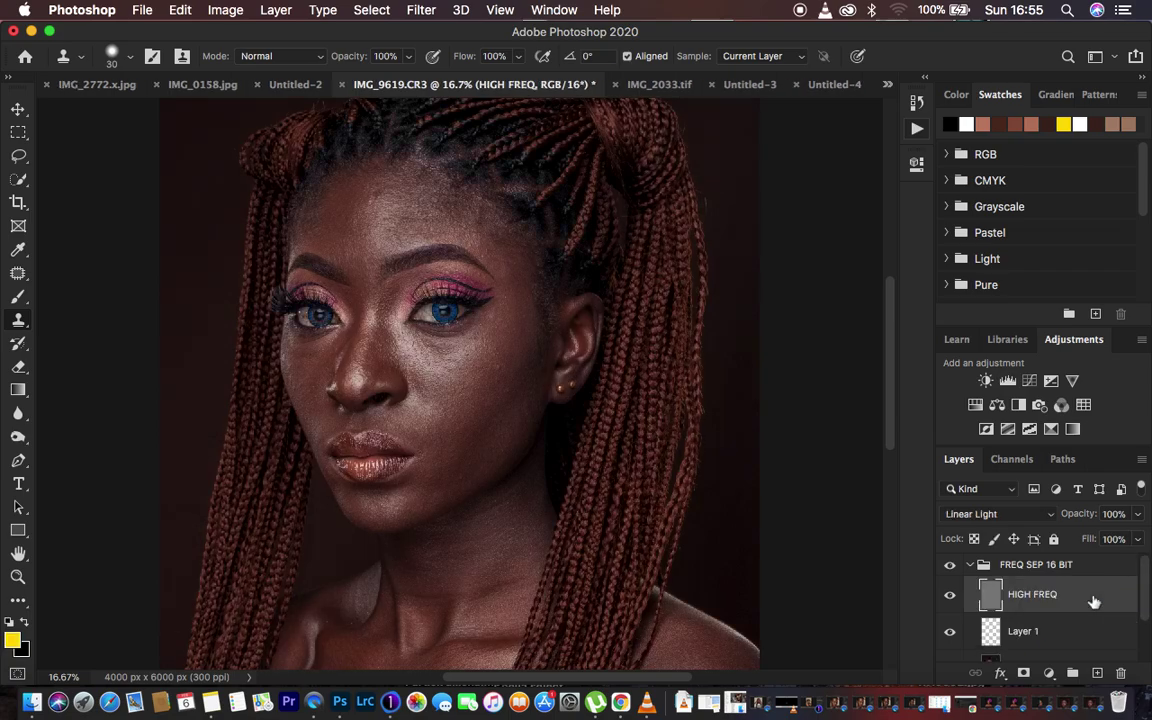
Step: Toggle the FREQ SEP 16 BIT group's visibility to compare, then expand the group
{"action": "left_click", "coordinate": [970, 565]}
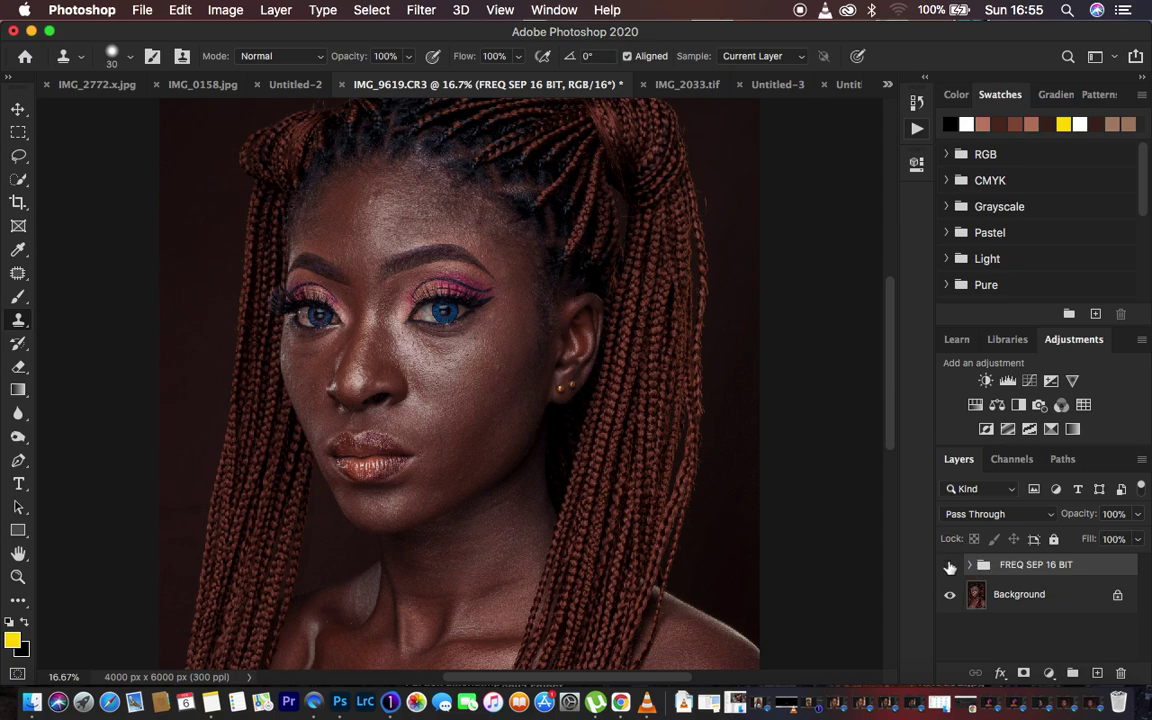
{"action": "left_click", "coordinate": [949, 565]}
{"action": "left_click", "coordinate": [949, 565]}
{"action": "left_click", "coordinate": [970, 565]}
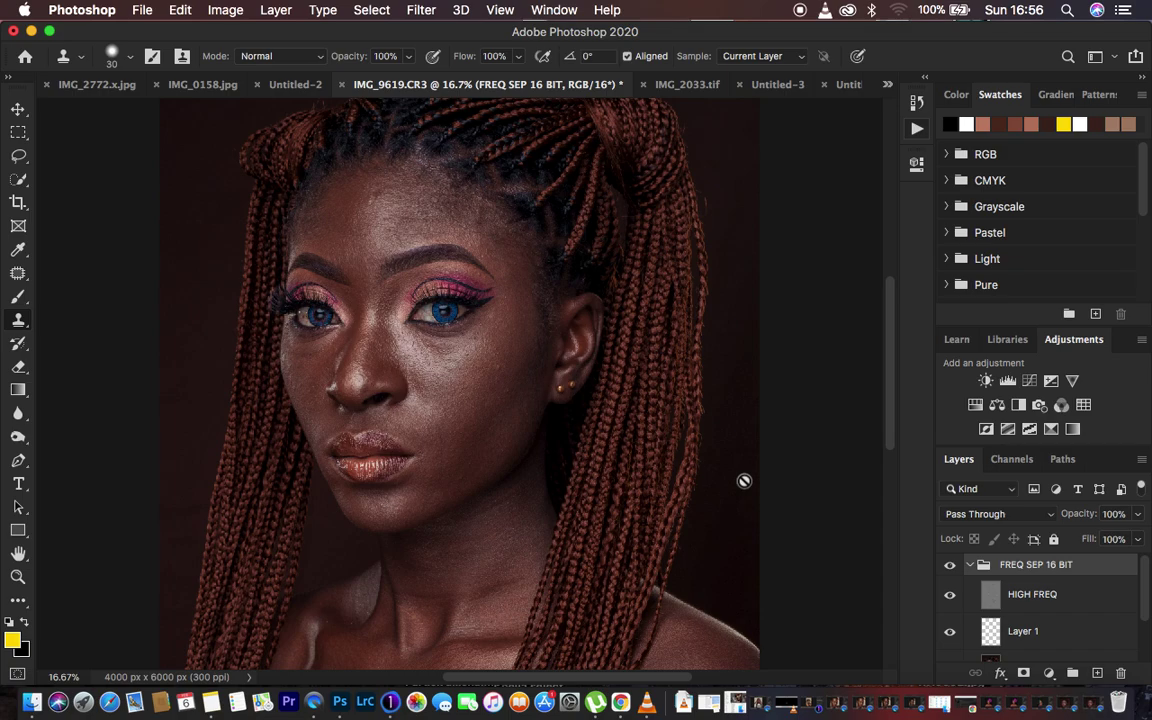
Step: Hide the HIGH FREQ layer and select LOW FEQ for painting
{"action": "left_click", "coordinate": [1104, 595]}
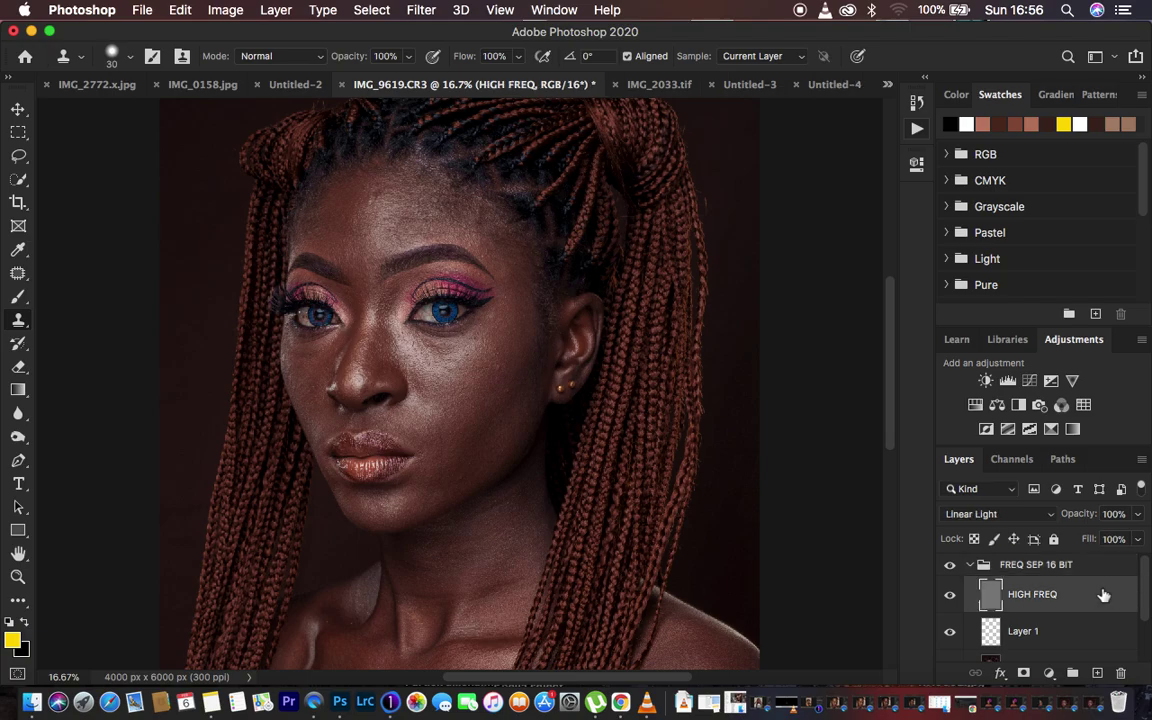
{"action": "left_click", "coordinate": [950, 595]}
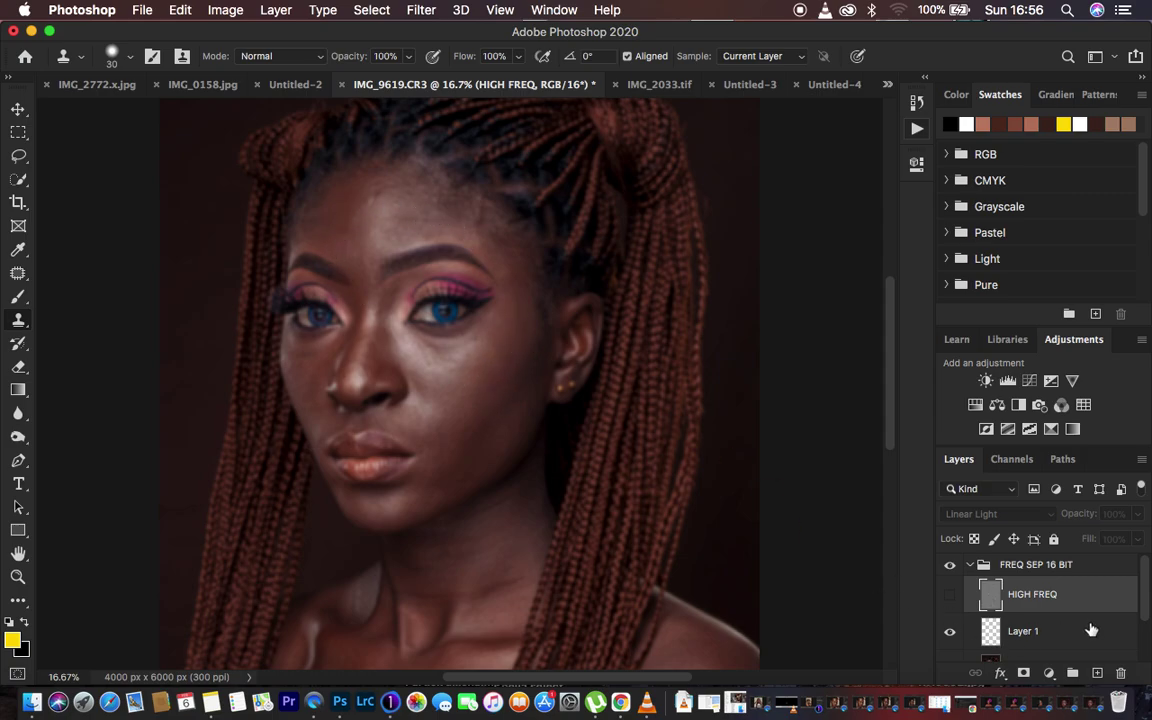
{"action": "scroll", "coordinate": [1091, 630], "scroll_direction": "down", "scroll_amount": 3}
{"action": "scroll", "coordinate": [1090, 625], "scroll_direction": "up", "scroll_amount": 2}
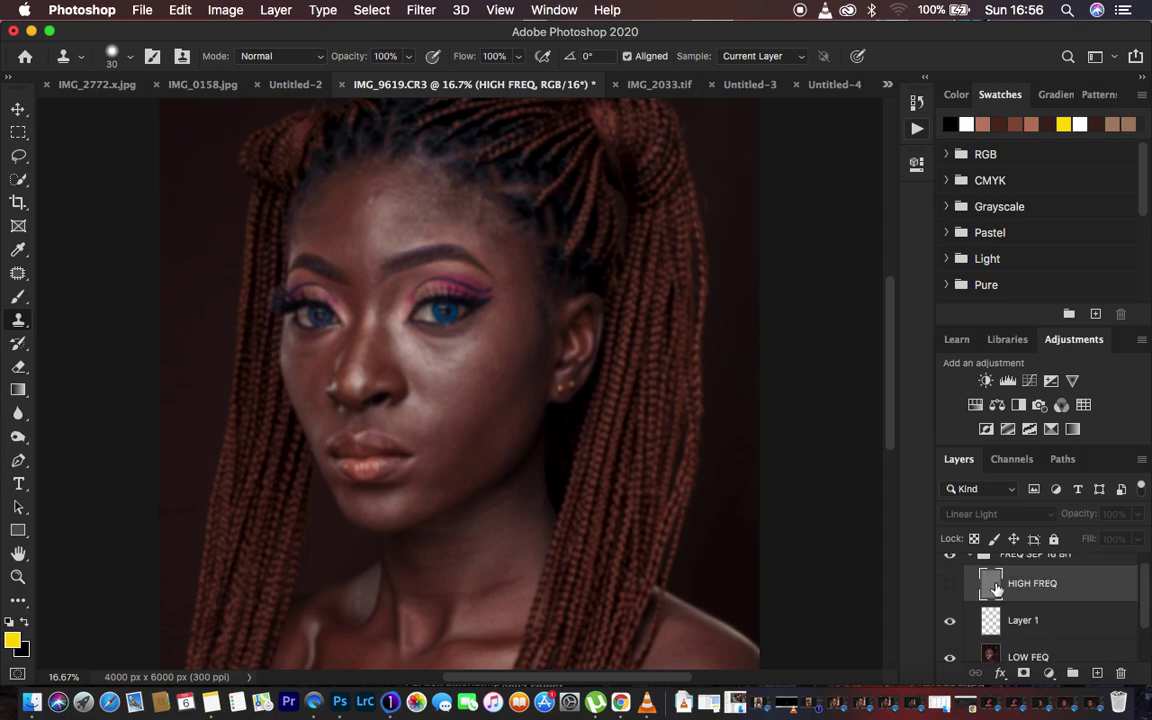
{"action": "left_click", "coordinate": [1067, 659]}
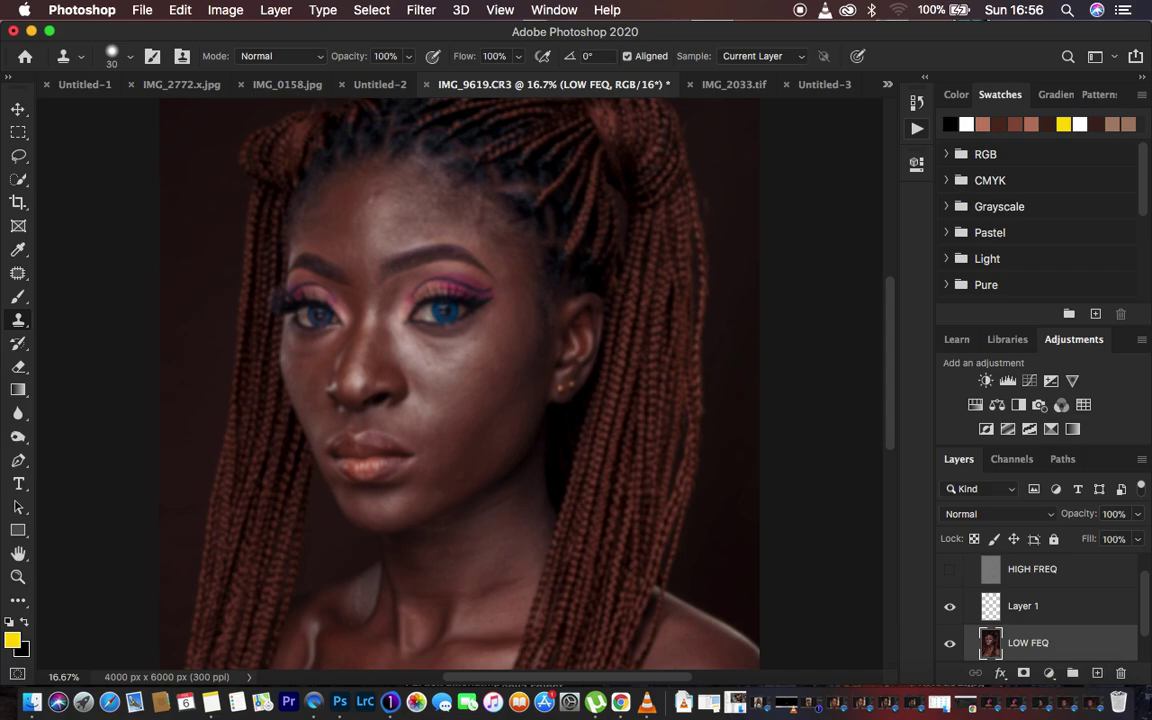
Step: Switch to the Mixer Brush, clean it, and set it to clean after every stroke
{"action": "left_click", "coordinate": [18, 297]}
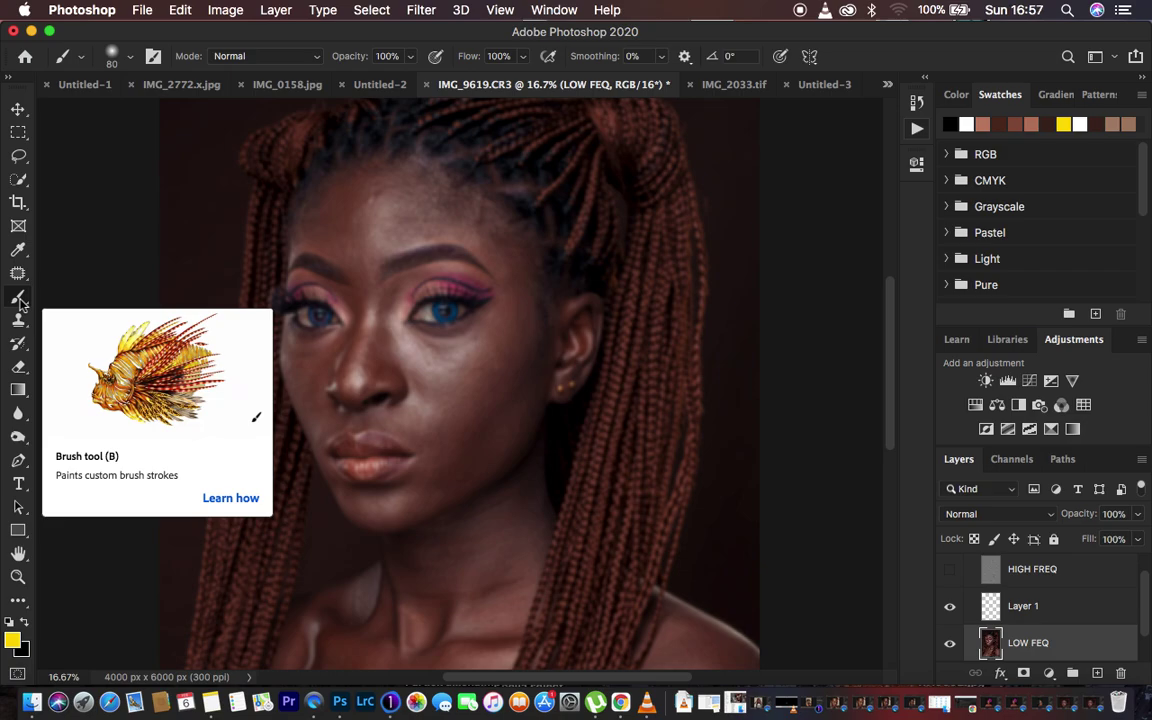
{"action": "right_click", "coordinate": [20, 300]}
{"action": "left_click", "coordinate": [105, 346]}
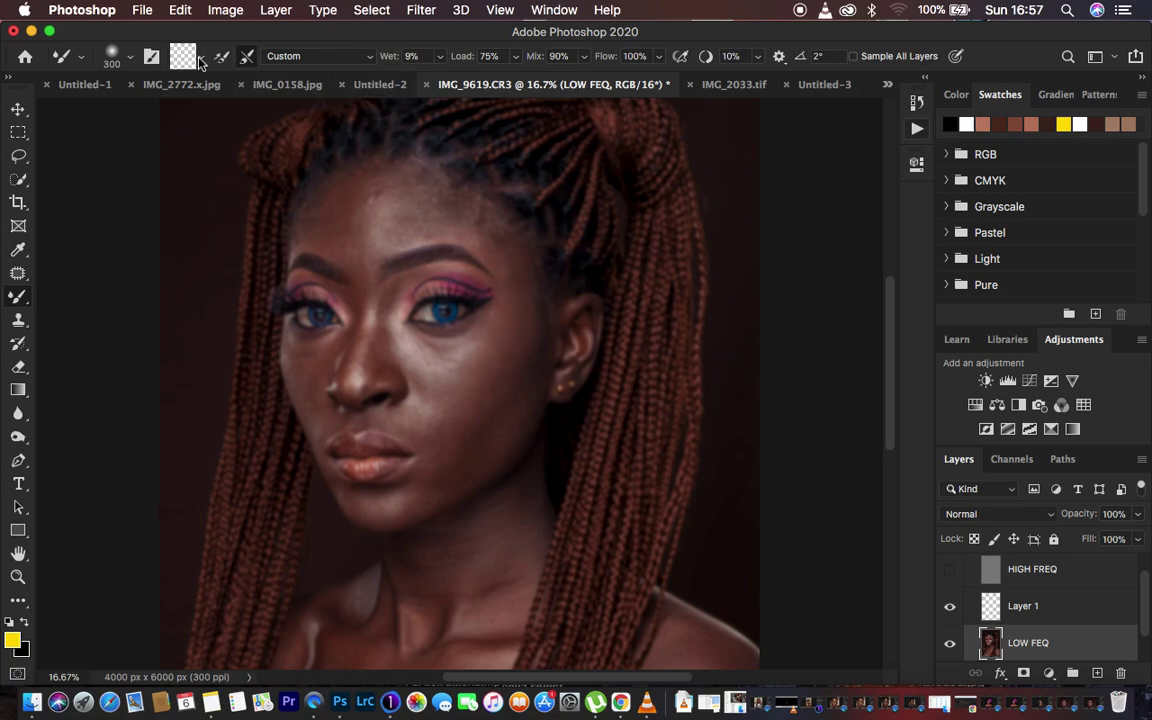
{"action": "left_click", "coordinate": [200, 63]}
{"action": "left_click", "coordinate": [215, 87]}
{"action": "left_click", "coordinate": [248, 56]}
Step: Blend skin tones on the left forehead and cheek, checking against HIGH FREQ
{"action": "mouse_move", "coordinate": [391, 243]}
{"action": "left_mouse_down"}
{"action": "mouse_move", "coordinate": [335, 215]}
{"action": "mouse_move", "coordinate": [341, 170]}
{"action": "mouse_move", "coordinate": [338, 216]}
{"action": "mouse_move", "coordinate": [323, 221]}
{"action": "mouse_move", "coordinate": [320, 207]}
{"action": "mouse_move", "coordinate": [346, 198]}
{"action": "mouse_move", "coordinate": [347, 217]}
{"action": "mouse_move", "coordinate": [380, 180]}
{"action": "mouse_move", "coordinate": [302, 227]}
{"action": "mouse_move", "coordinate": [316, 222]}
{"action": "mouse_move", "coordinate": [346, 248]}
{"action": "mouse_move", "coordinate": [338, 232]}
{"action": "mouse_move", "coordinate": [351, 192]}
{"action": "mouse_move", "coordinate": [363, 190]}
{"action": "mouse_move", "coordinate": [360, 203]}
{"action": "mouse_move", "coordinate": [400, 192]}
{"action": "mouse_move", "coordinate": [389, 180]}
{"action": "mouse_move", "coordinate": [405, 197]}
{"action": "mouse_move", "coordinate": [375, 237]}
{"action": "mouse_move", "coordinate": [359, 195]}
{"action": "mouse_move", "coordinate": [350, 209]}
{"action": "mouse_move", "coordinate": [379, 228]}
{"action": "mouse_move", "coordinate": [390, 189]}
{"action": "mouse_move", "coordinate": [355, 239]}
{"action": "left_mouse_up"}
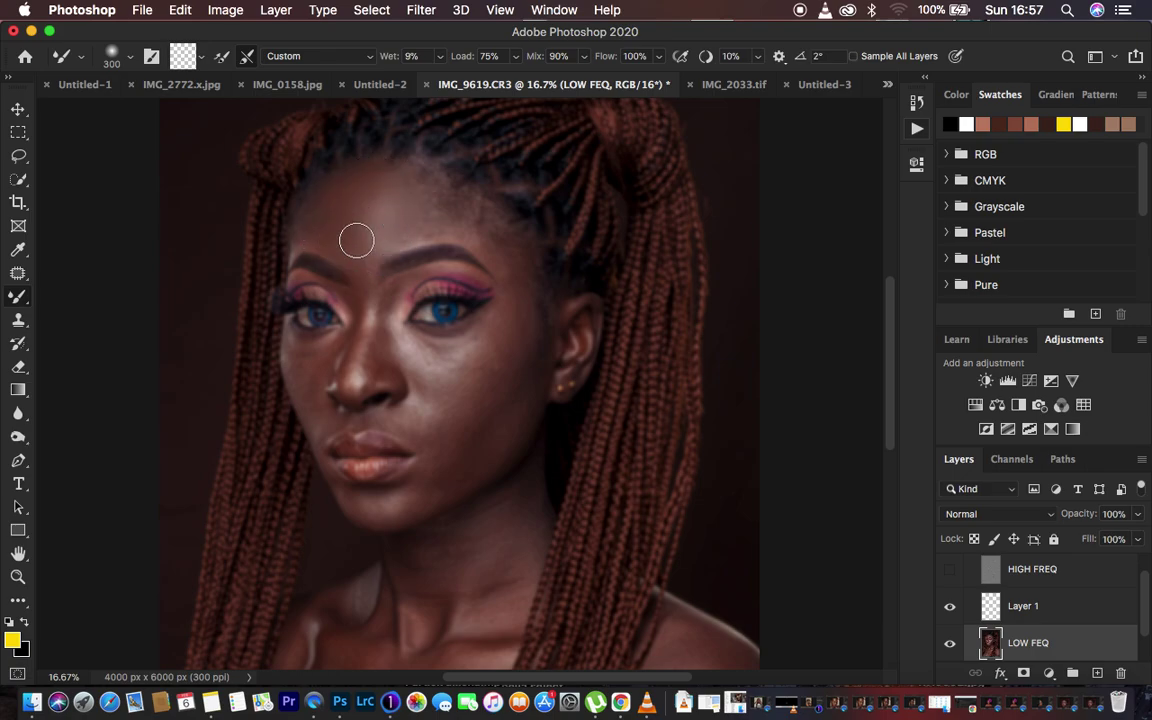
{"action": "left_click", "coordinate": [951, 570]}
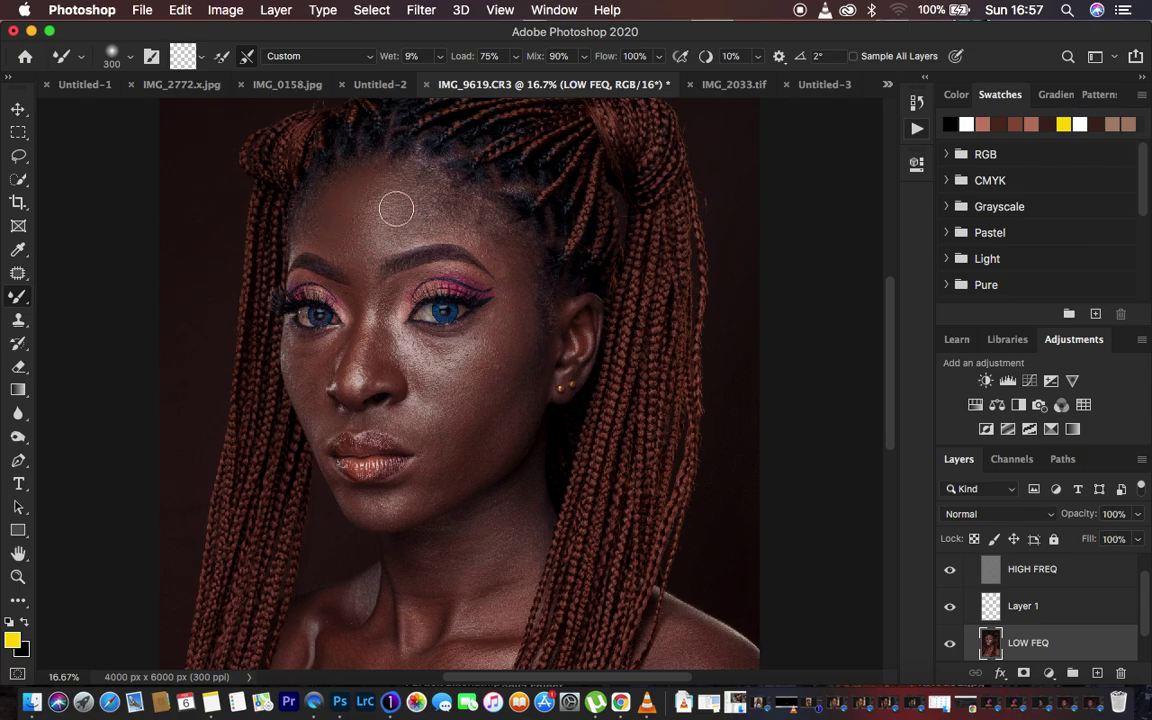
{"action": "left_click", "coordinate": [950, 571]}
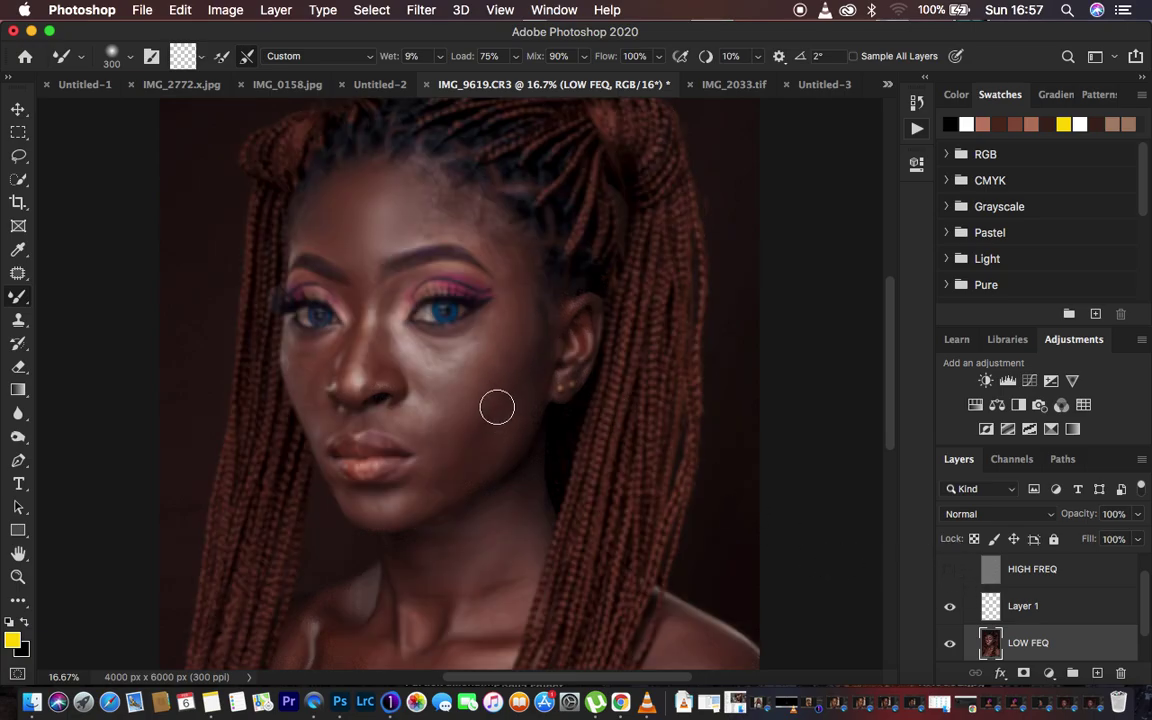
{"action": "mouse_move", "coordinate": [497, 407]}
{"action": "left_mouse_down"}
{"action": "mouse_move", "coordinate": [525, 333]}
{"action": "mouse_move", "coordinate": [481, 398]}
{"action": "mouse_move", "coordinate": [517, 327]}
{"action": "mouse_move", "coordinate": [455, 409]}
{"action": "mouse_move", "coordinate": [508, 341]}
{"action": "mouse_move", "coordinate": [522, 300]}
{"action": "mouse_move", "coordinate": [496, 368]}
{"action": "mouse_move", "coordinate": [446, 426]}
{"action": "mouse_move", "coordinate": [483, 398]}
{"action": "mouse_move", "coordinate": [515, 326]}
{"action": "mouse_move", "coordinate": [502, 253]}
{"action": "left_mouse_up"}
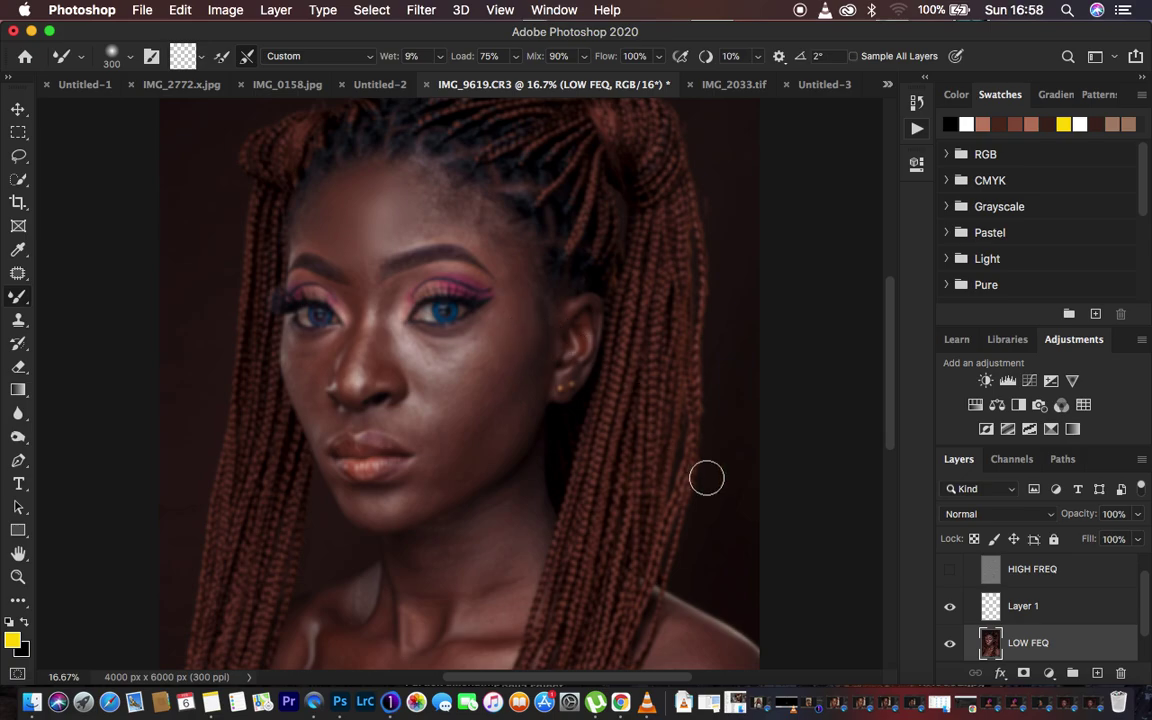
Step: Turn the HIGH FREQ layer back on and select it
{"action": "left_click", "coordinate": [949, 577]}
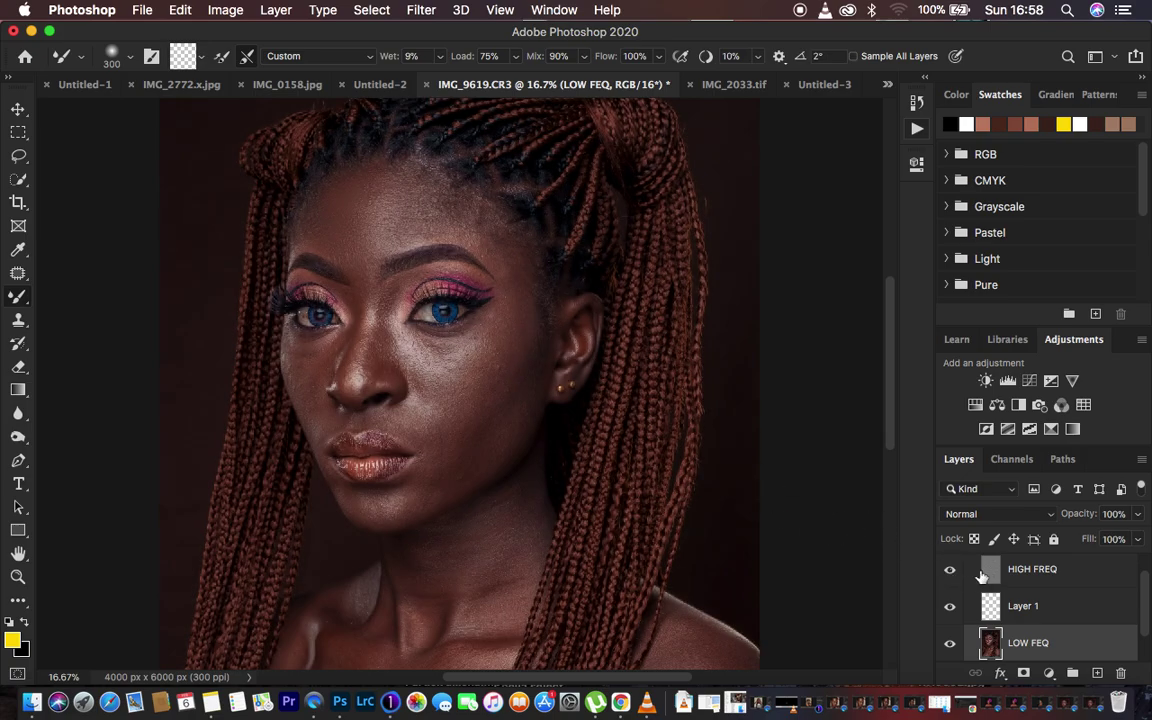
{"action": "scroll", "coordinate": [1143, 565], "scroll_direction": "up", "scroll_amount": 1}
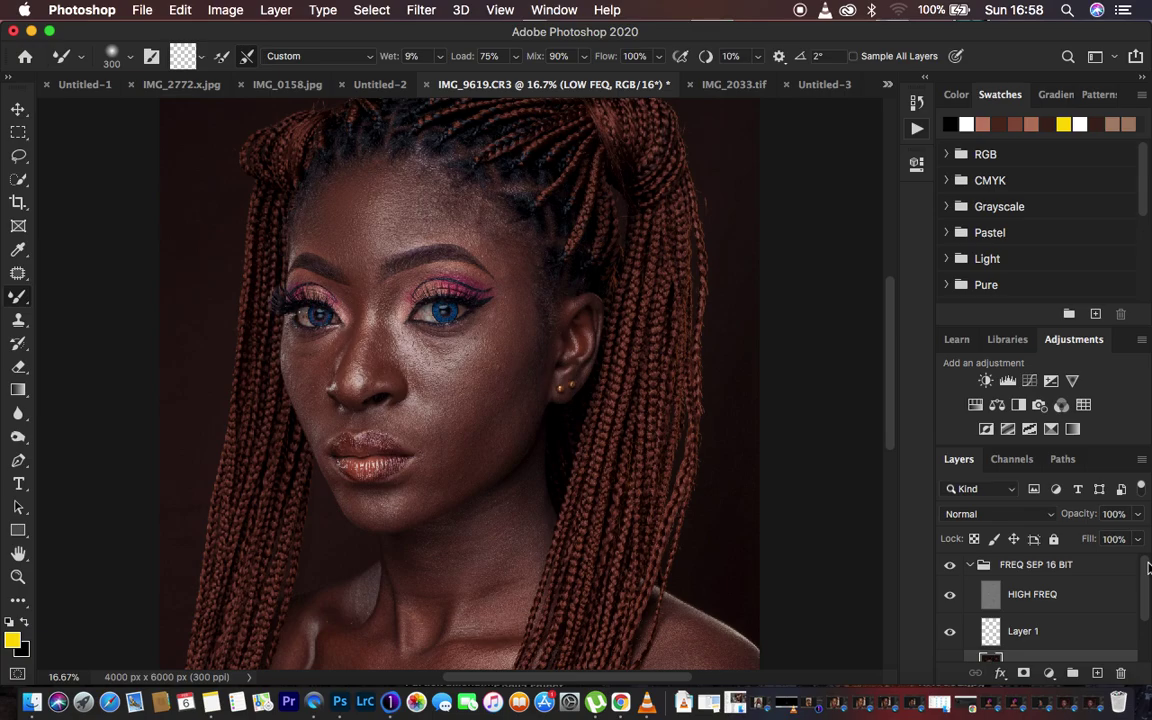
{"action": "left_click", "coordinate": [1071, 597]}
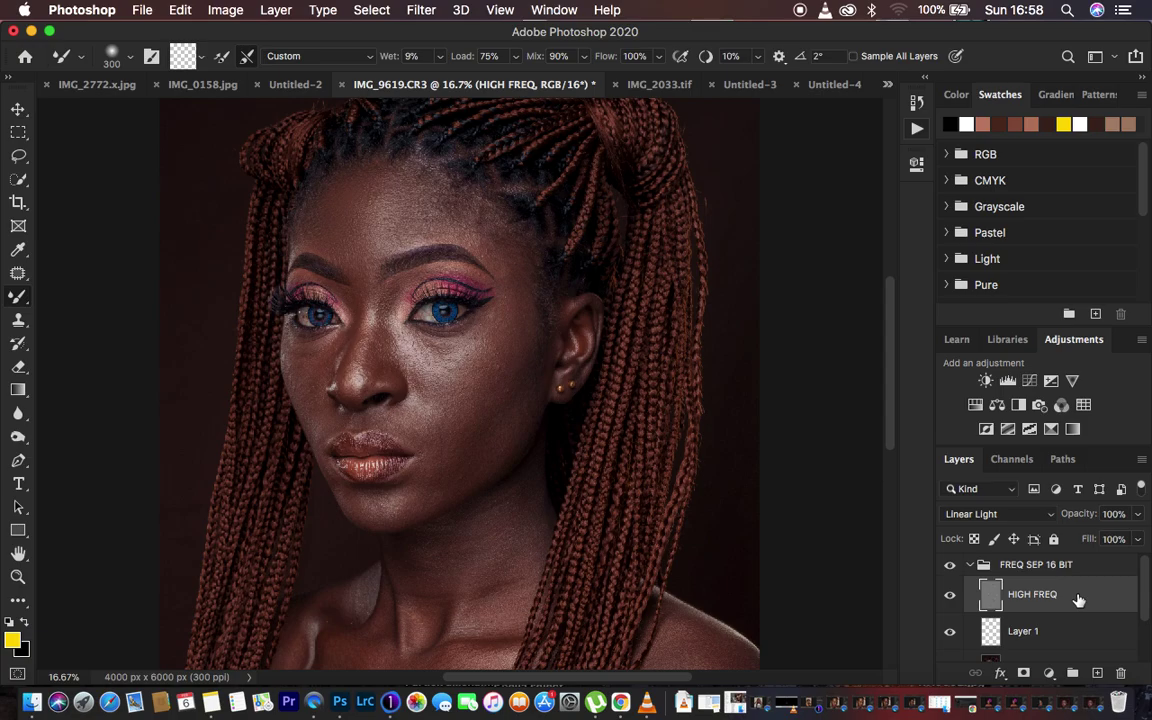
Step: Add a Black & White adjustment layer with Reds at -28 and Yellows at 114
{"action": "left_click", "coordinate": [1049, 675]}
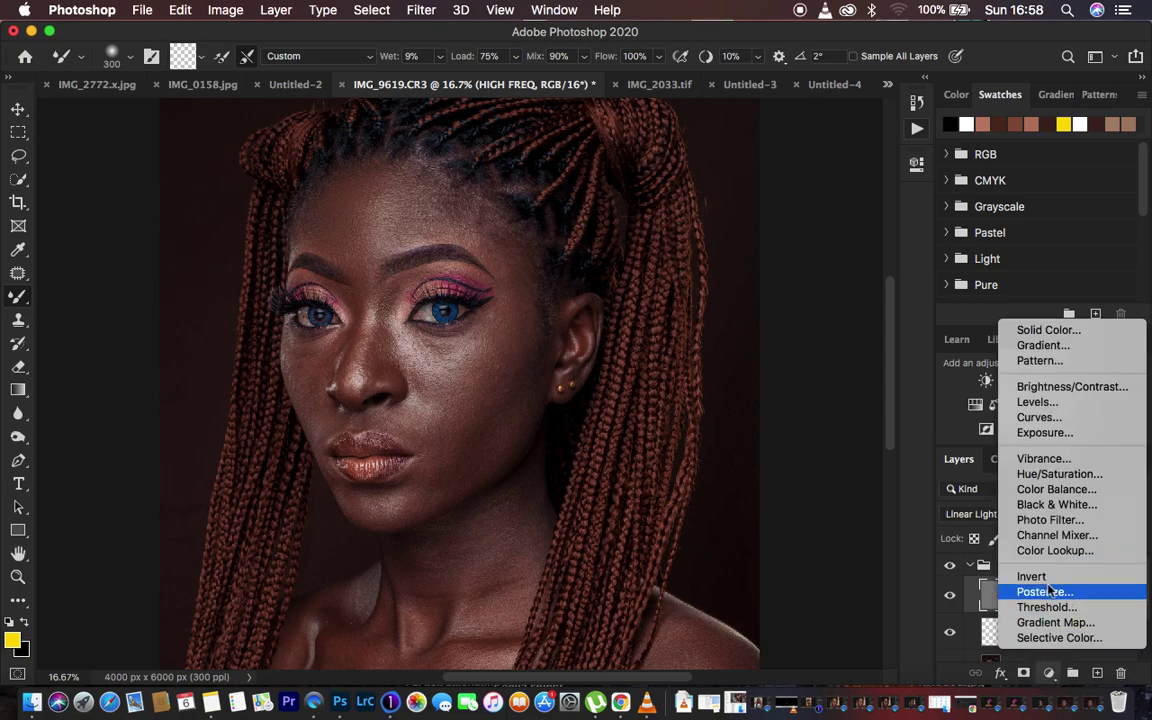
{"action": "left_click", "coordinate": [1054, 505]}
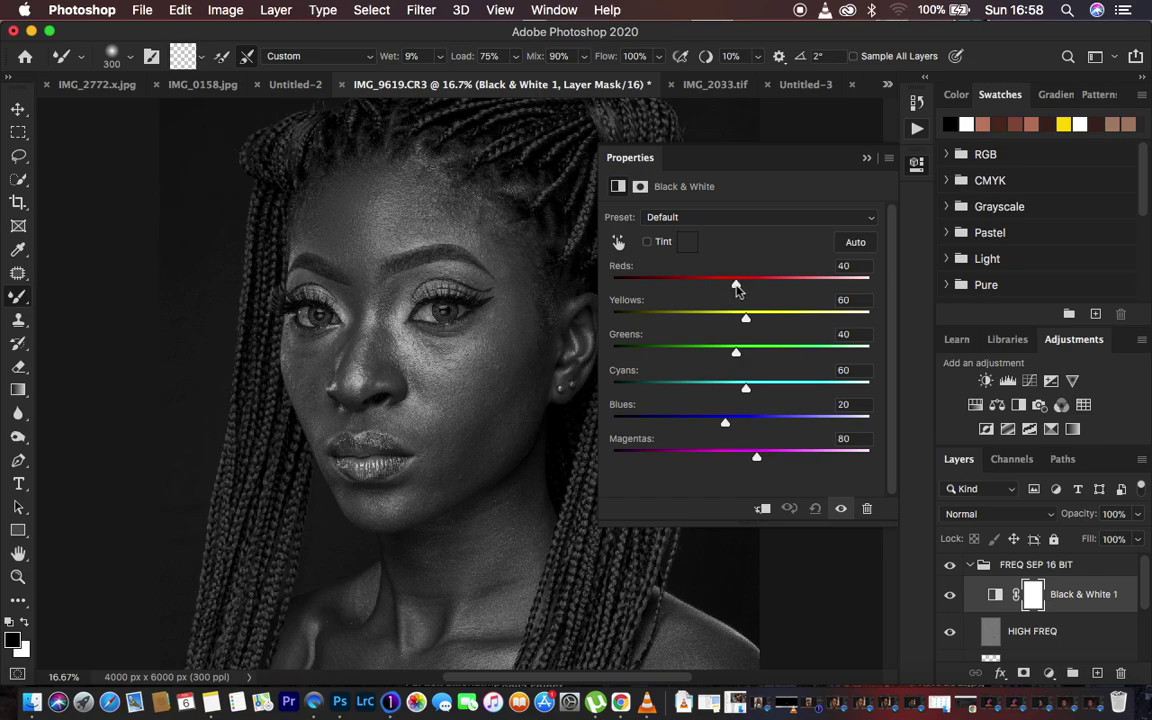
{"action": "left_click_drag", "start_coordinate": [736, 288], "coordinate": [775, 324]}
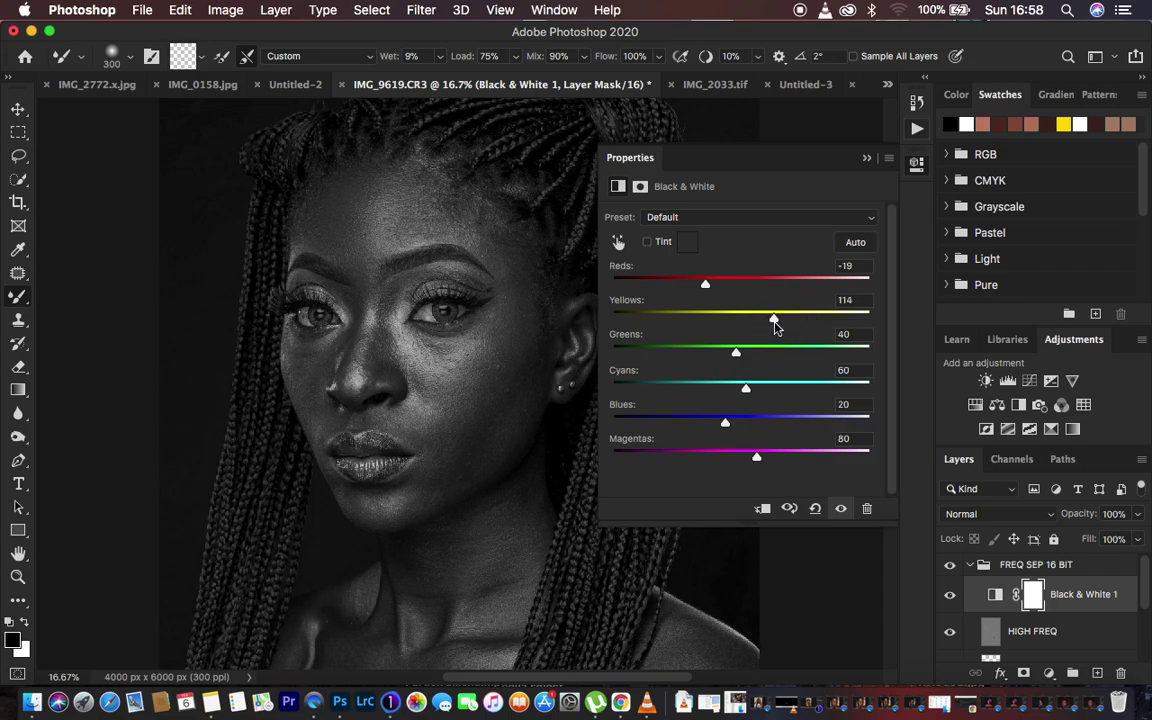
{"action": "left_click_drag", "start_coordinate": [705, 285], "coordinate": [703, 289]}
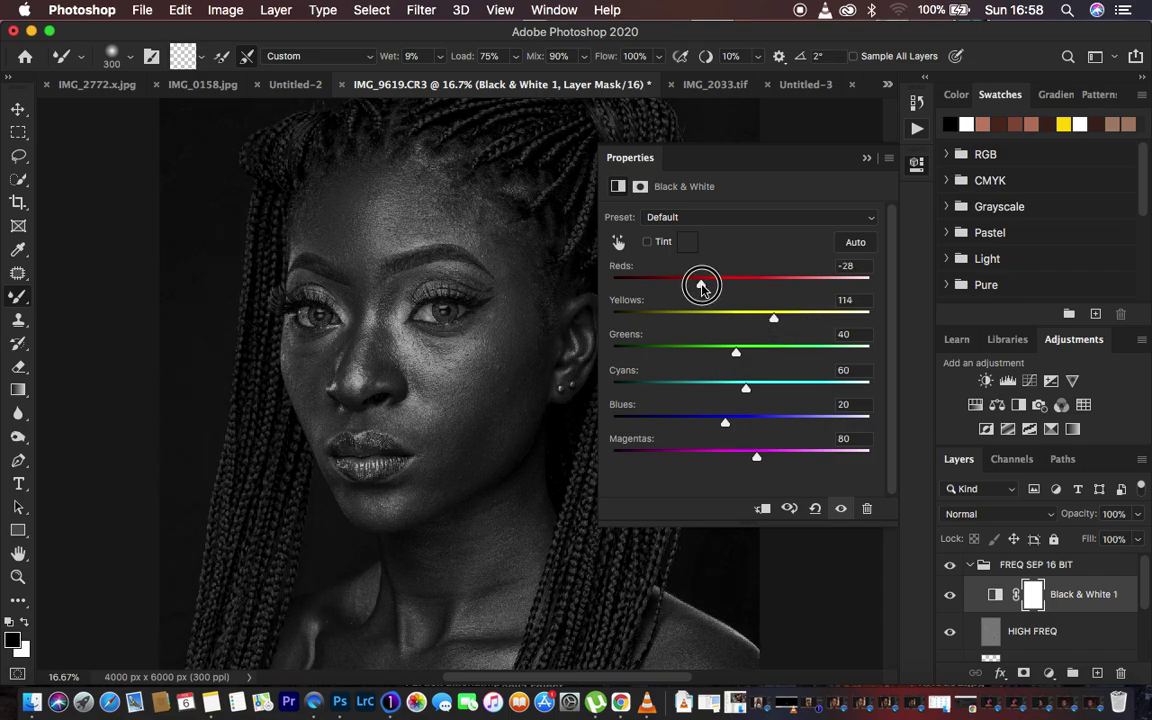
{"action": "double_click", "coordinate": [781, 146]}
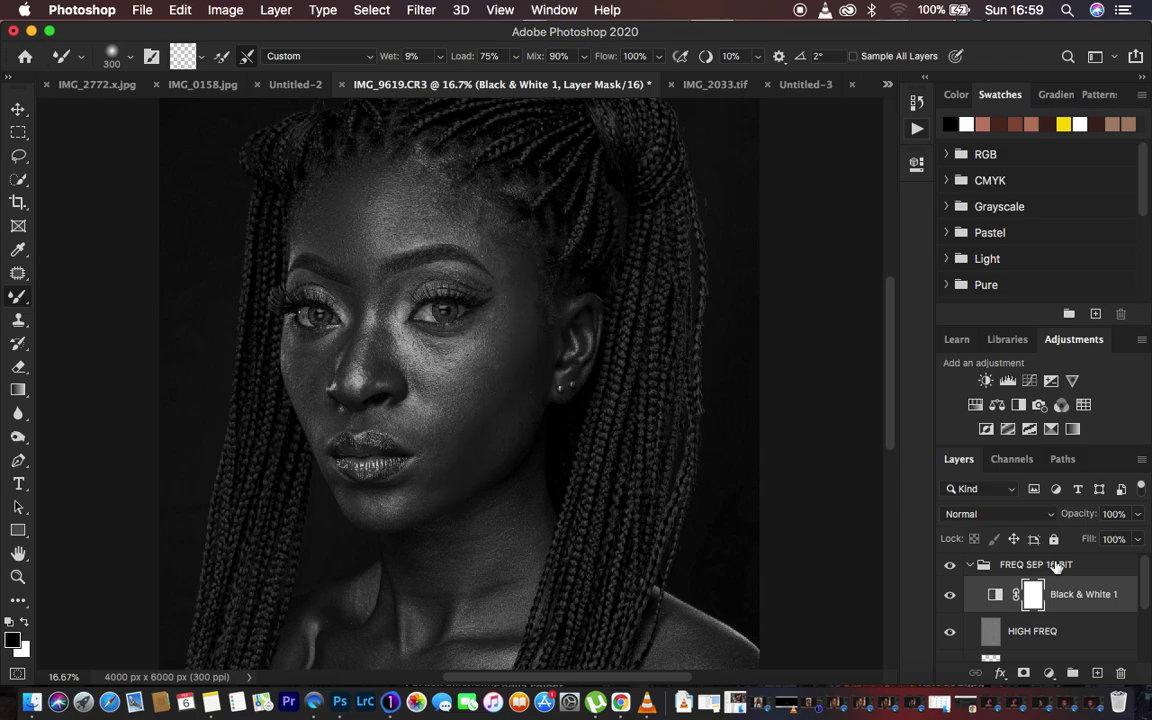
{"action": "scroll", "coordinate": [1115, 626], "scroll_direction": "down", "scroll_amount": 3}
{"action": "left_click", "coordinate": [1070, 618]}
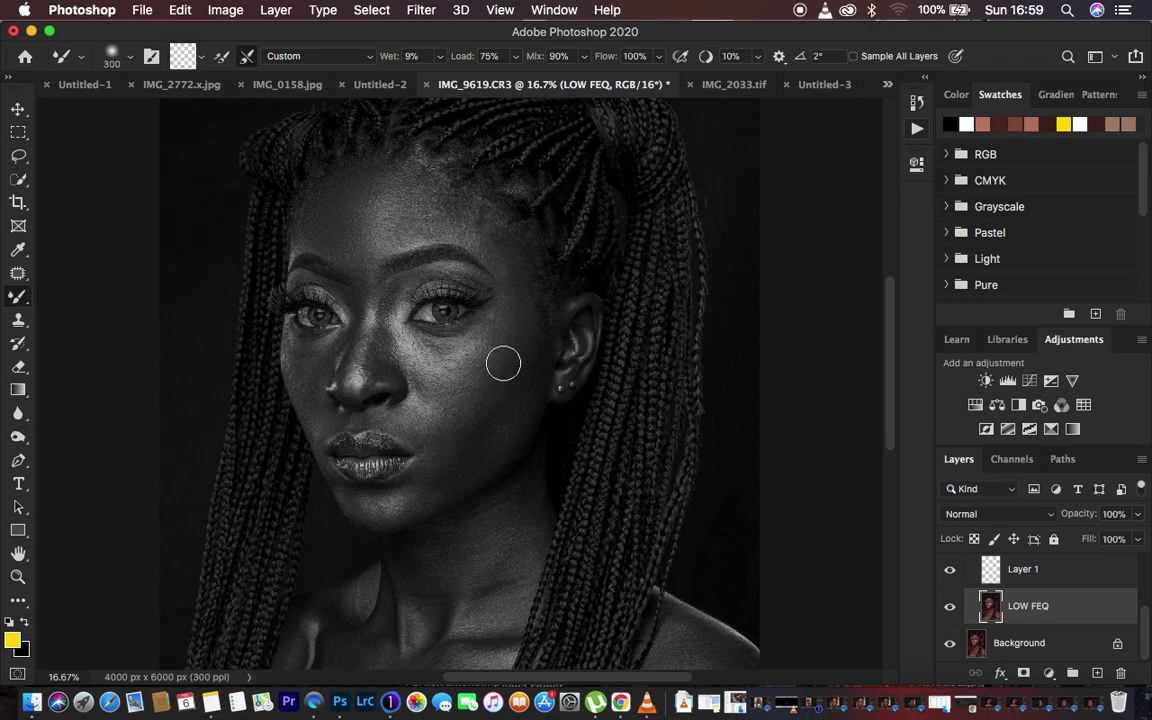
{"action": "mouse_move", "coordinate": [503, 363]}
{"action": "left_mouse_down"}
{"action": "mouse_move", "coordinate": [494, 378]}
{"action": "mouse_move", "coordinate": [535, 329]}
{"action": "mouse_move", "coordinate": [509, 334]}
{"action": "mouse_move", "coordinate": [473, 414]}
{"action": "mouse_move", "coordinate": [509, 342]}
{"action": "mouse_move", "coordinate": [517, 290]}
{"action": "mouse_move", "coordinate": [512, 361]}
{"action": "mouse_move", "coordinate": [489, 381]}
{"action": "mouse_move", "coordinate": [524, 393]}
{"action": "mouse_move", "coordinate": [478, 452]}
{"action": "mouse_move", "coordinate": [504, 406]}
{"action": "mouse_move", "coordinate": [473, 455]}
{"action": "mouse_move", "coordinate": [501, 411]}
{"action": "mouse_move", "coordinate": [471, 445]}
{"action": "mouse_move", "coordinate": [491, 393]}
{"action": "mouse_move", "coordinate": [440, 450]}
{"action": "mouse_move", "coordinate": [445, 432]}
{"action": "mouse_move", "coordinate": [525, 373]}
{"action": "mouse_move", "coordinate": [532, 311]}
{"action": "left_mouse_up"}
{"action": "scroll", "coordinate": [1059, 583], "scroll_direction": "up", "scroll_amount": 3}
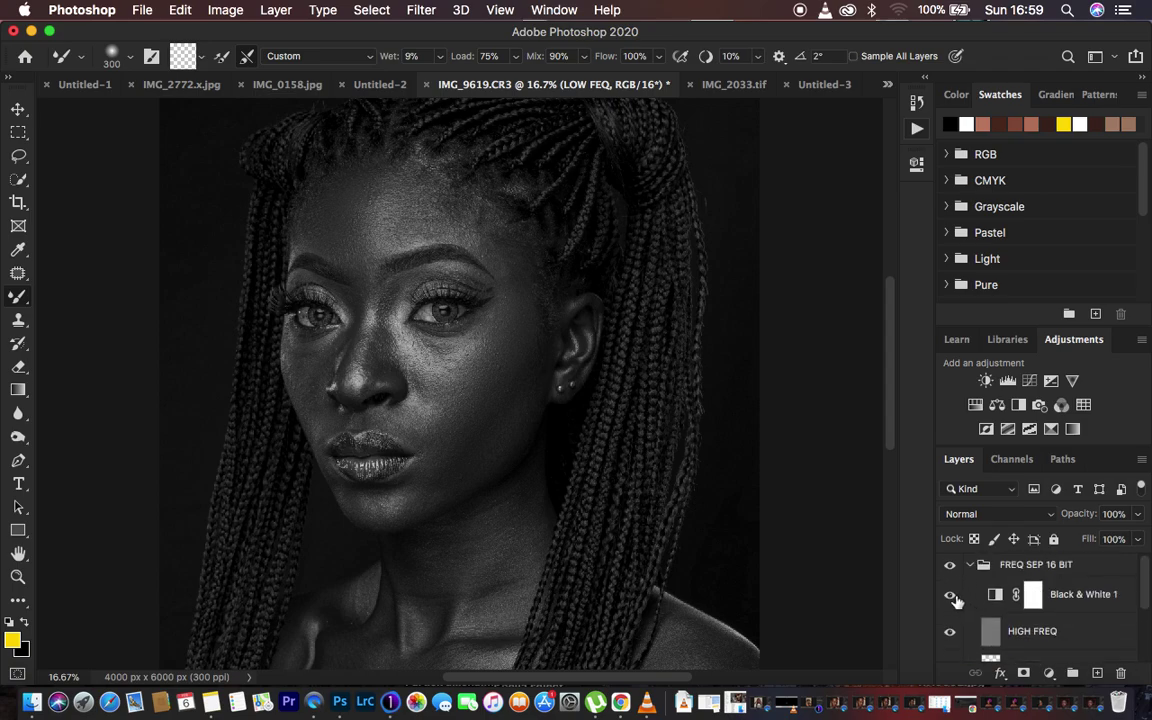
{"action": "left_click", "coordinate": [1092, 597]}
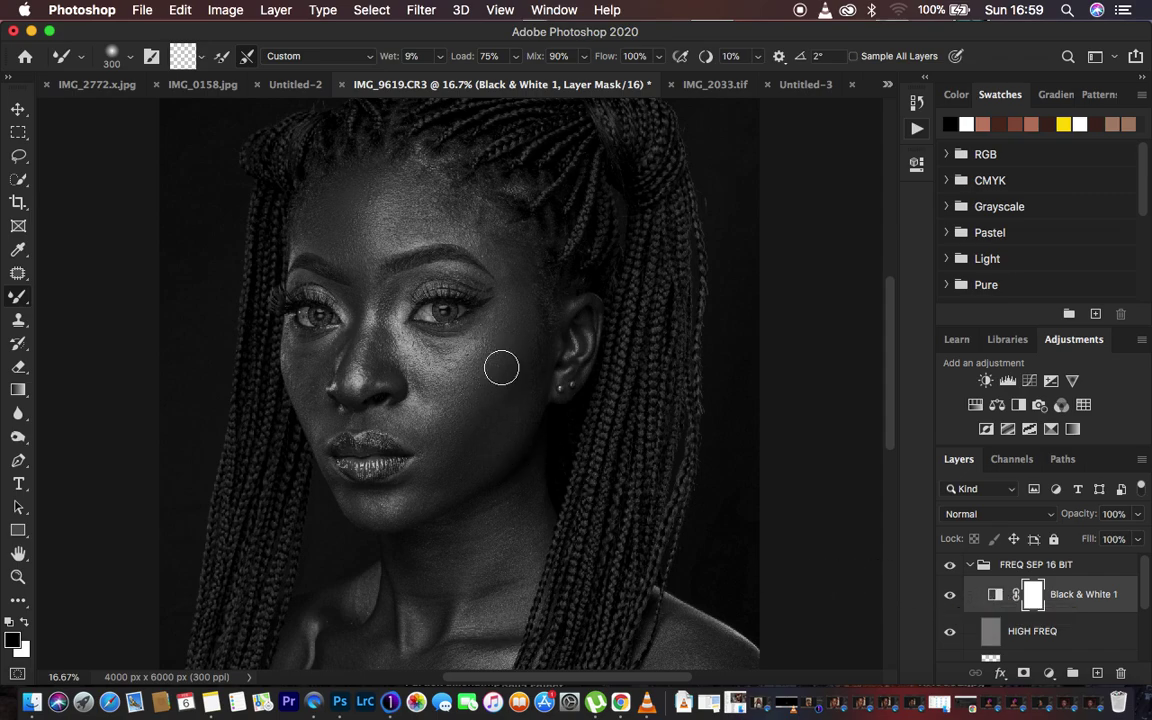
{"action": "left_click", "coordinate": [949, 596]}
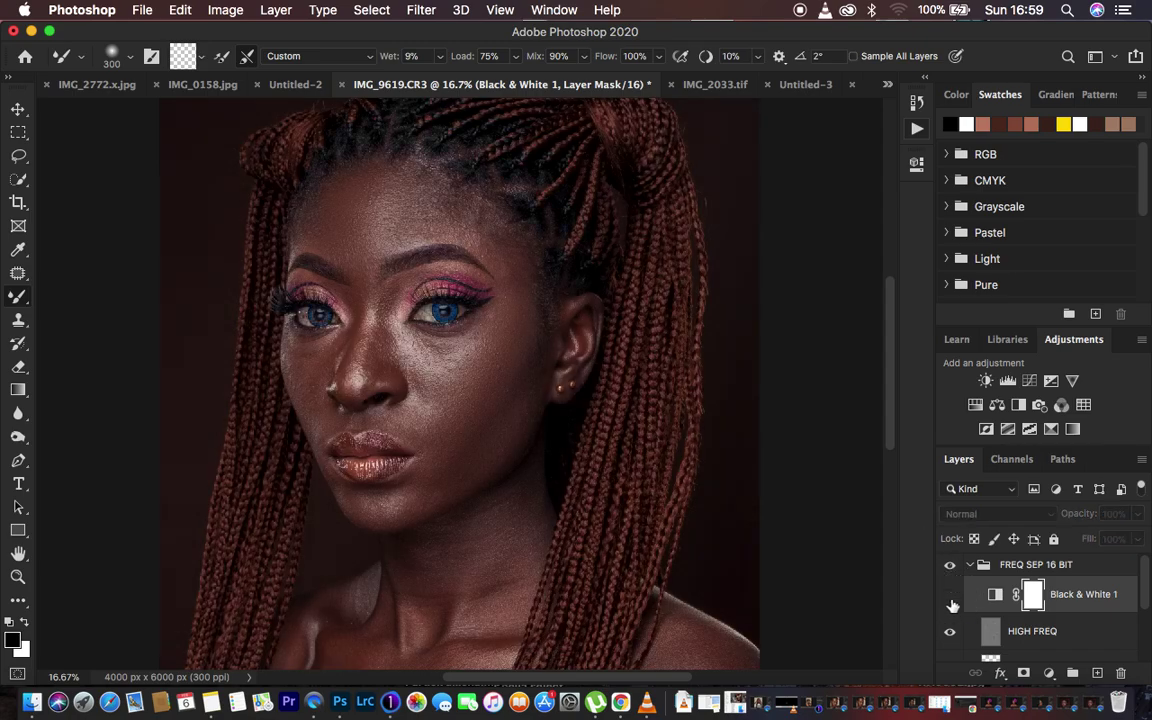
{"action": "left_click", "coordinate": [950, 566]}
{"action": "left_click", "coordinate": [950, 566]}
{"action": "left_click", "coordinate": [950, 566]}
{"action": "left_click", "coordinate": [948, 567]}
{"action": "left_click", "coordinate": [948, 567]}
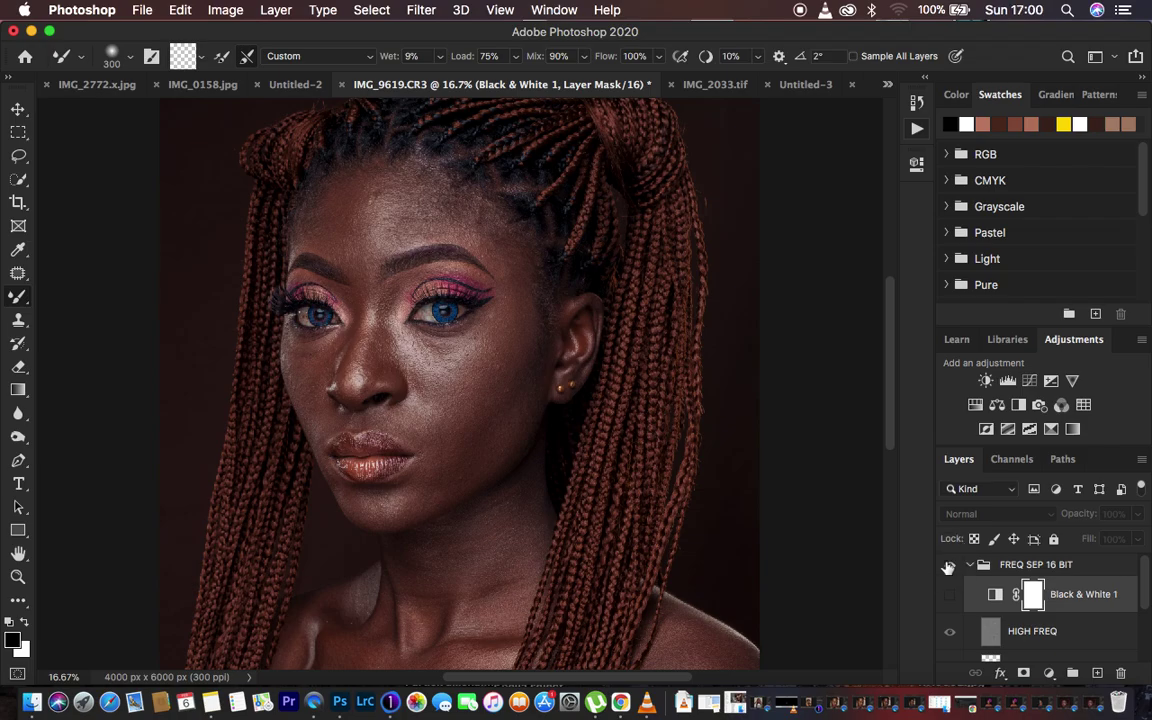
{"action": "left_click", "coordinate": [948, 567]}
{"action": "left_click", "coordinate": [948, 567]}
{"action": "left_click", "coordinate": [948, 567]}
{"action": "left_click", "coordinate": [948, 567]}
{"action": "left_click", "coordinate": [949, 594]}
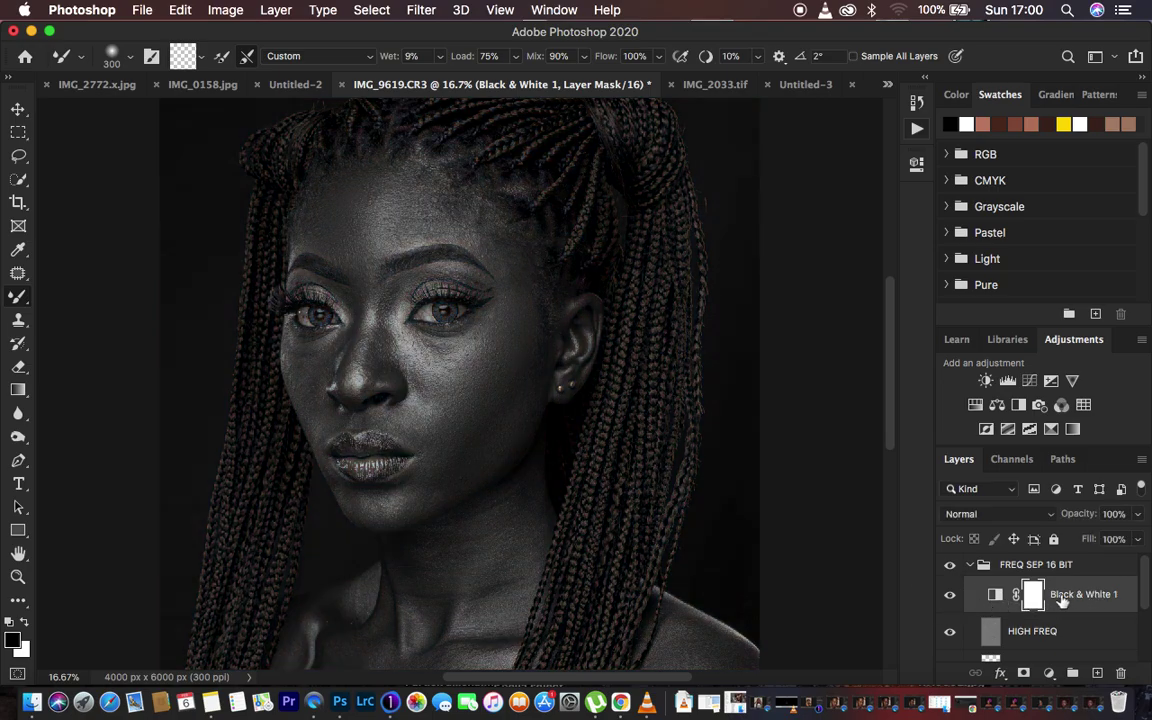
Step: Hide HIGH FREQ and select the LOW FEQ layer
{"action": "left_click", "coordinate": [950, 635]}
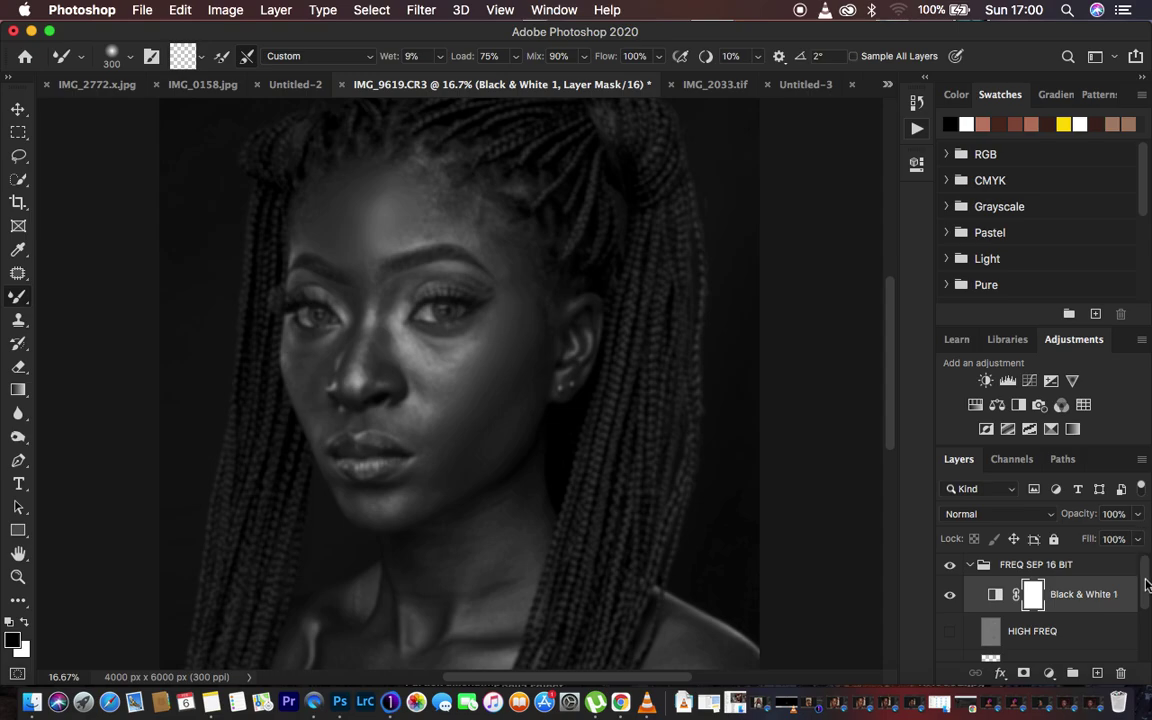
{"action": "scroll", "coordinate": [1030, 530], "scroll_direction": "down", "scroll_amount": 1}
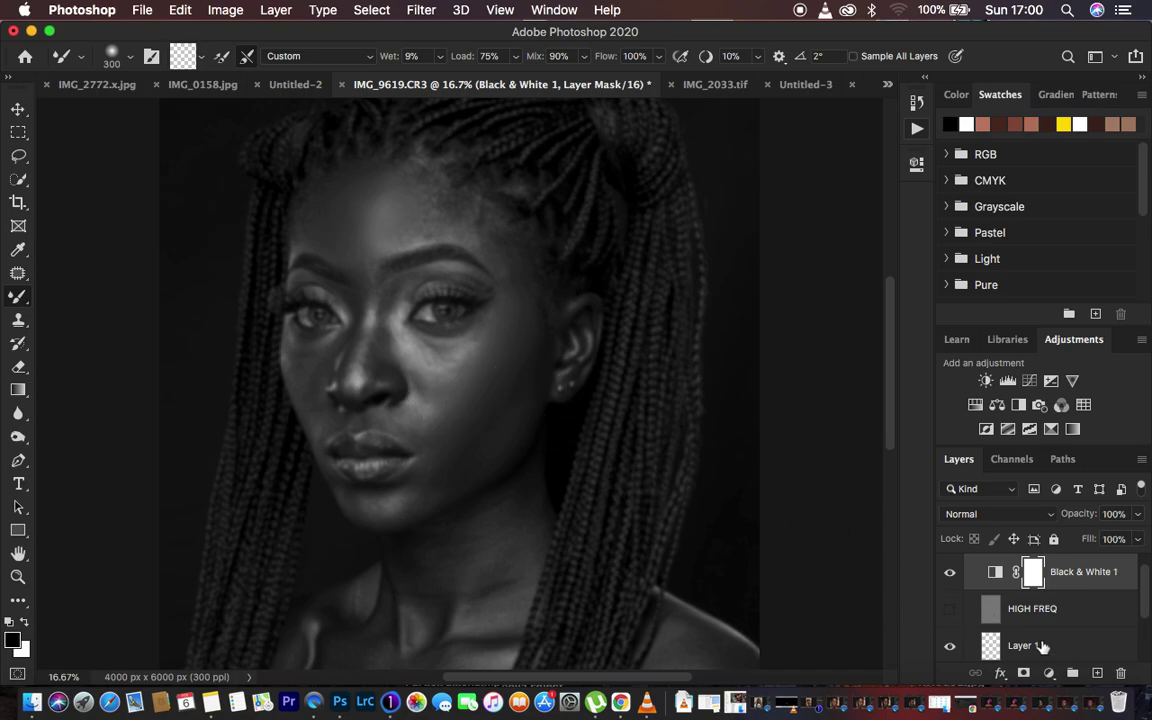
{"action": "scroll", "coordinate": [1041, 646], "scroll_direction": "down", "scroll_amount": 2}
{"action": "left_click", "coordinate": [1054, 610]}
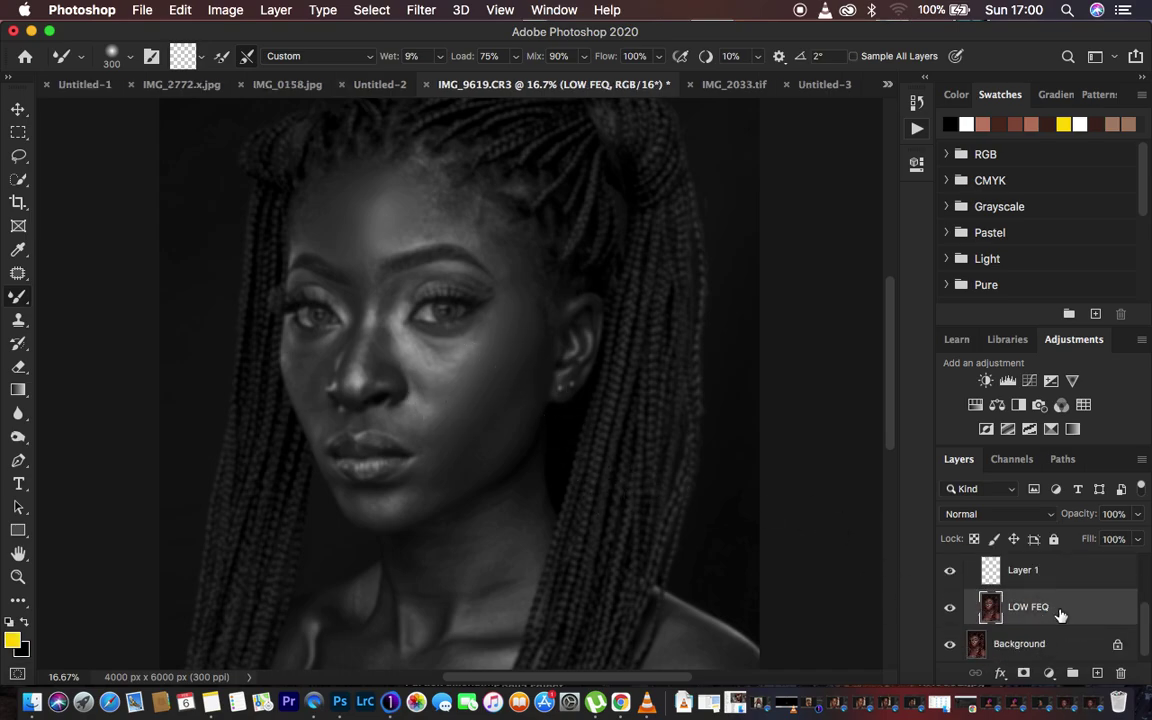
Step: Blend tones on cheek, forehead, chin and under-eyes, alternating brush size 200 and 300
{"action": "key", "text": "bracketleft"}
{"action": "mouse_move", "coordinate": [466, 345]}
{"action": "left_mouse_down"}
{"action": "mouse_move", "coordinate": [411, 350]}
{"action": "mouse_move", "coordinate": [441, 361]}
{"action": "mouse_move", "coordinate": [479, 336]}
{"action": "mouse_move", "coordinate": [440, 361]}
{"action": "mouse_move", "coordinate": [394, 340]}
{"action": "mouse_move", "coordinate": [423, 356]}
{"action": "mouse_move", "coordinate": [499, 327]}
{"action": "mouse_move", "coordinate": [483, 362]}
{"action": "mouse_move", "coordinate": [441, 374]}
{"action": "mouse_move", "coordinate": [500, 327]}
{"action": "mouse_move", "coordinate": [506, 271]}
{"action": "mouse_move", "coordinate": [473, 231]}
{"action": "left_mouse_up"}
{"action": "key", "text": "bracketright"}
{"action": "key", "text": "bracketright"}
{"action": "left_click_drag", "start_coordinate": [375, 196], "coordinate": [418, 225]}
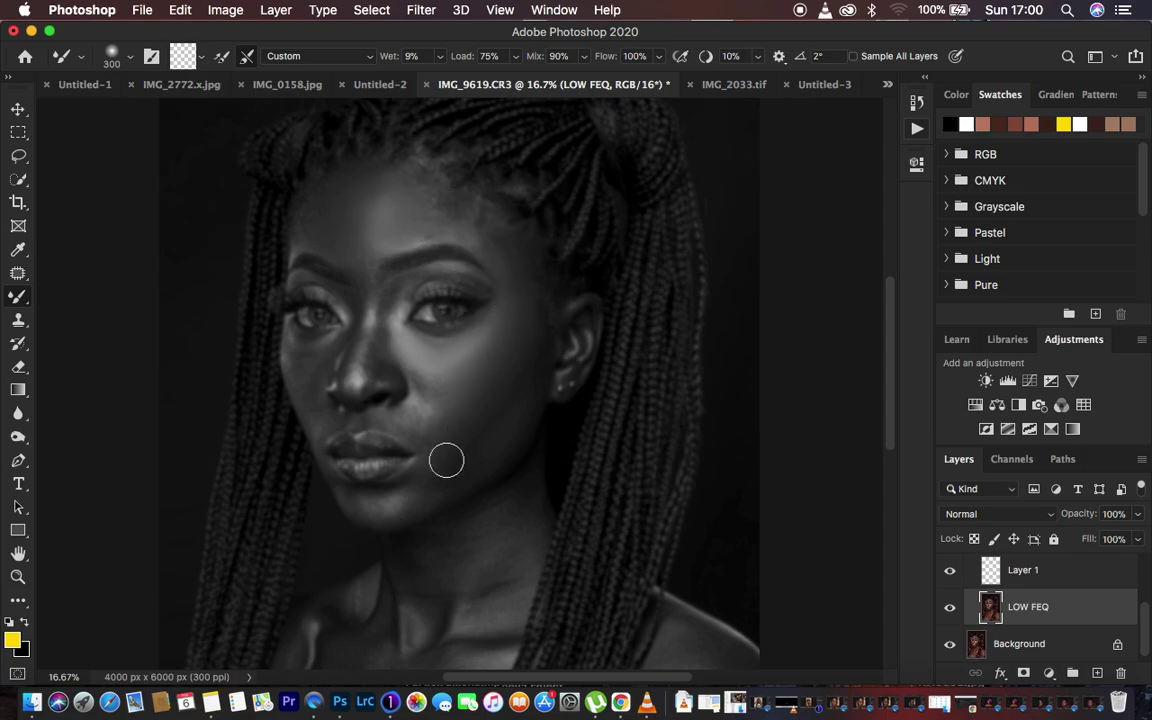
{"action": "key", "text": "bracketleft"}
{"action": "mouse_move", "coordinate": [368, 501]}
{"action": "left_mouse_down"}
{"action": "mouse_move", "coordinate": [398, 503]}
{"action": "mouse_move", "coordinate": [437, 470]}
{"action": "mouse_move", "coordinate": [442, 478]}
{"action": "mouse_move", "coordinate": [375, 508]}
{"action": "mouse_move", "coordinate": [386, 501]}
{"action": "left_mouse_up"}
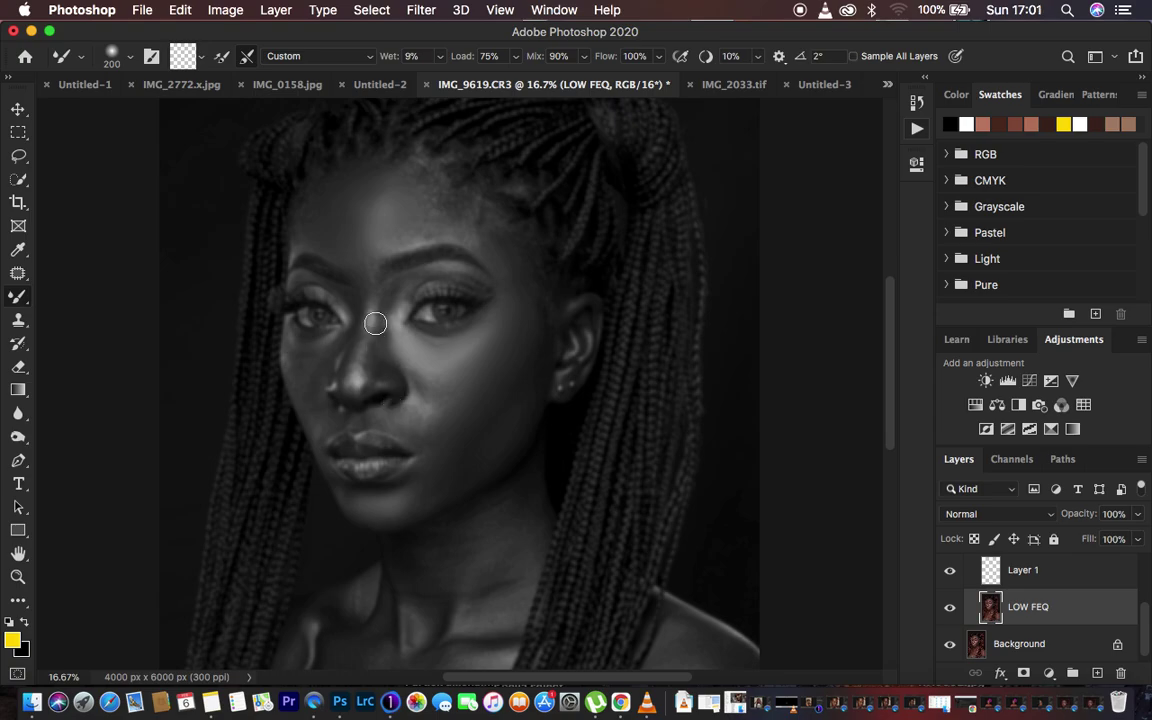
{"action": "mouse_move", "coordinate": [375, 323]}
{"action": "left_mouse_down"}
{"action": "mouse_move", "coordinate": [358, 367]}
{"action": "mouse_move", "coordinate": [371, 264]}
{"action": "mouse_move", "coordinate": [356, 264]}
{"action": "mouse_move", "coordinate": [392, 293]}
{"action": "mouse_move", "coordinate": [394, 324]}
{"action": "left_mouse_up"}
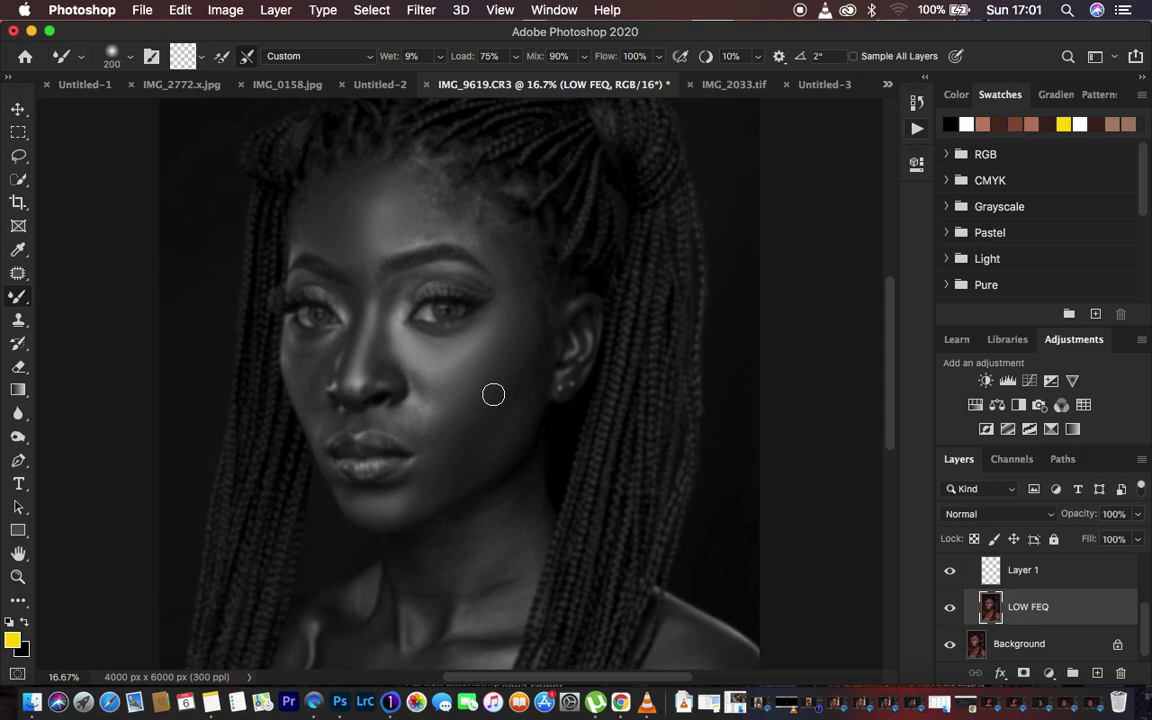
{"action": "scroll", "coordinate": [1008, 592], "scroll_direction": "up", "scroll_amount": 3}
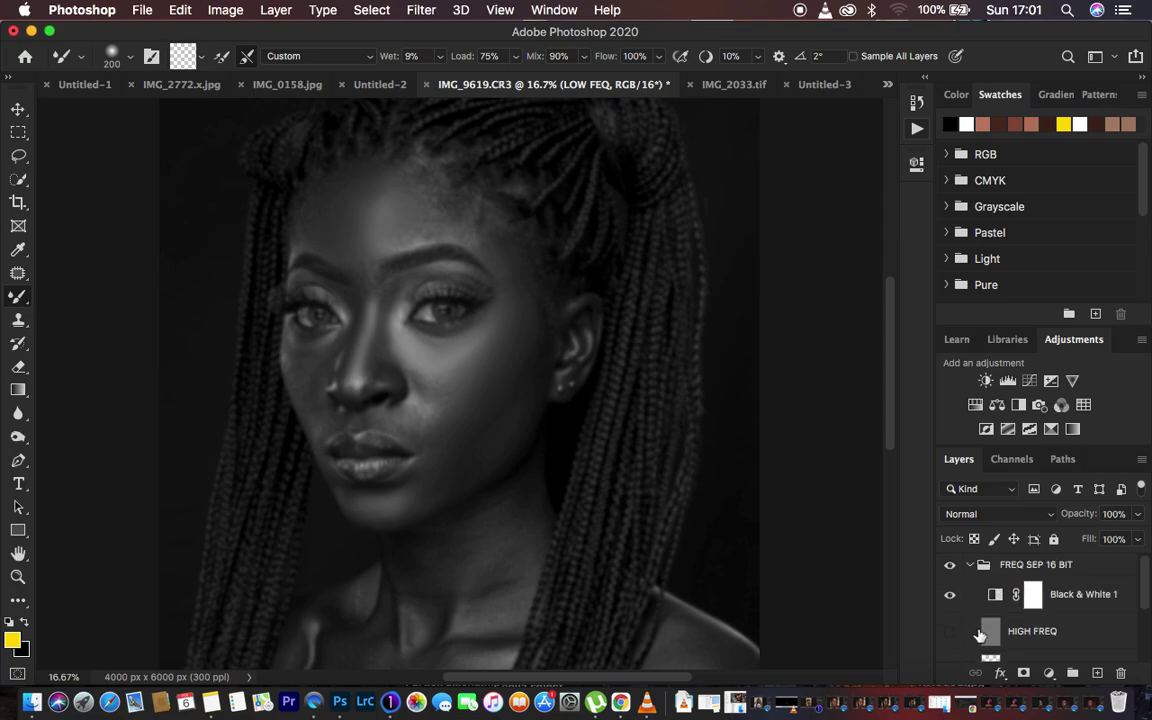
Step: Show HIGH FREQ, delete the Black & White 1 layer, and collapse the FREQ SEP 16 BIT group
{"action": "left_click", "coordinate": [950, 631]}
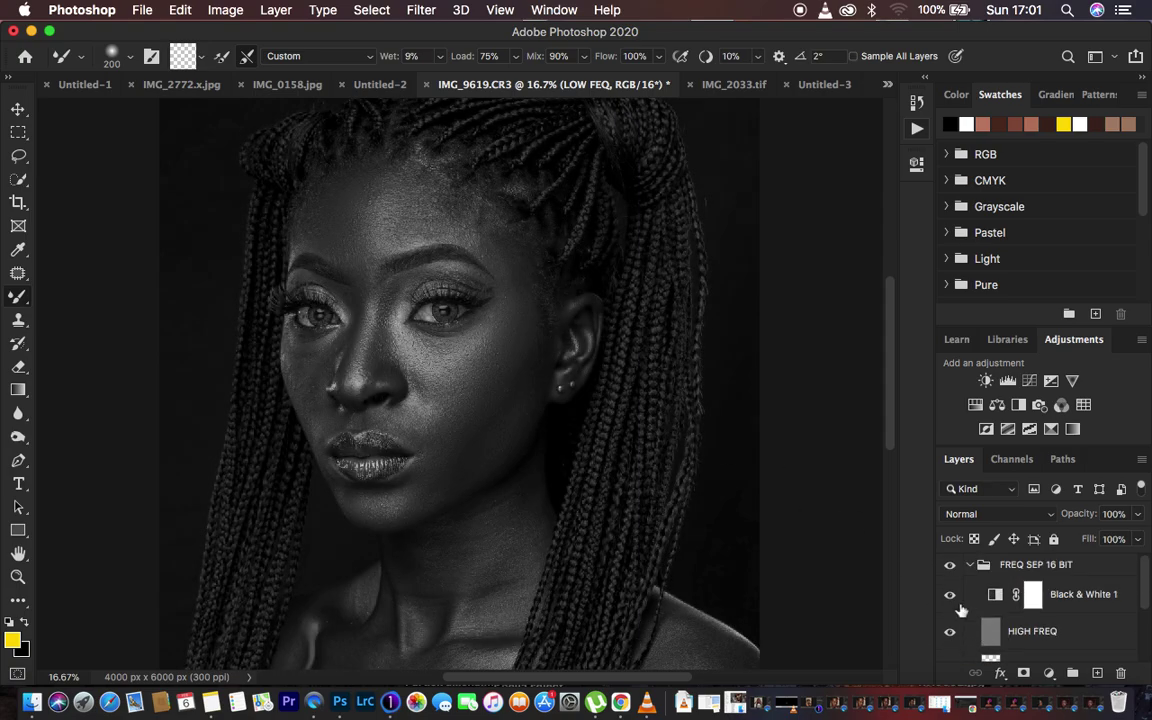
{"action": "left_click", "coordinate": [950, 594]}
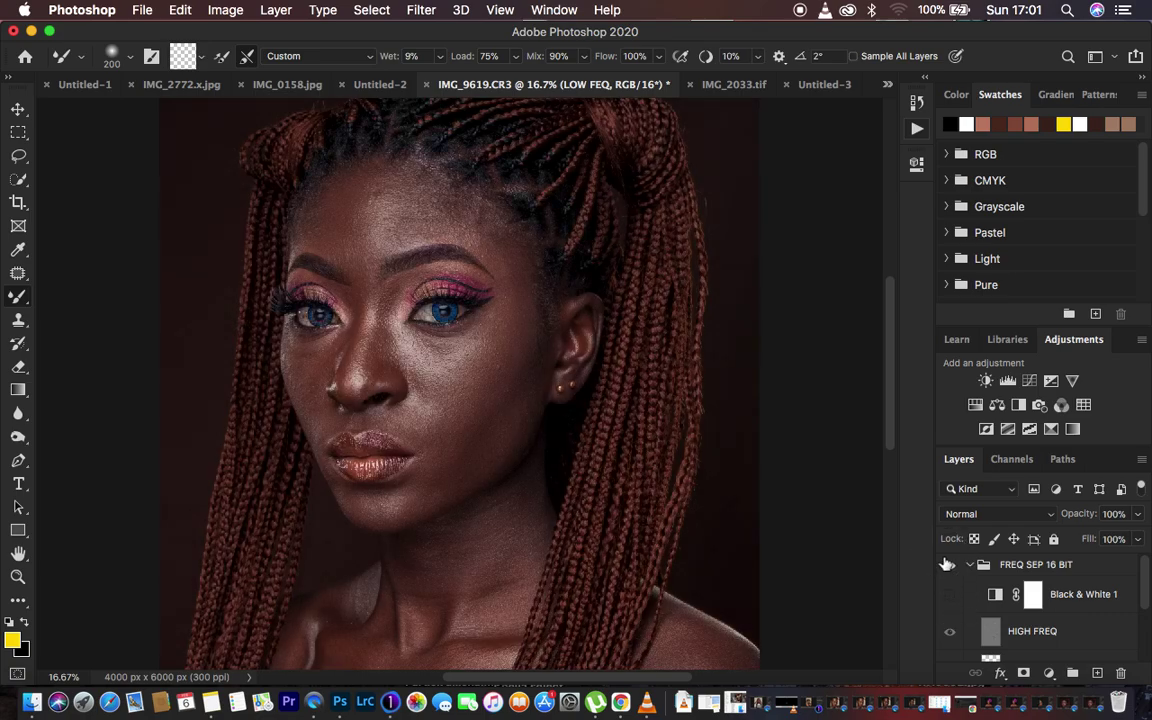
{"action": "left_click", "coordinate": [946, 564]}
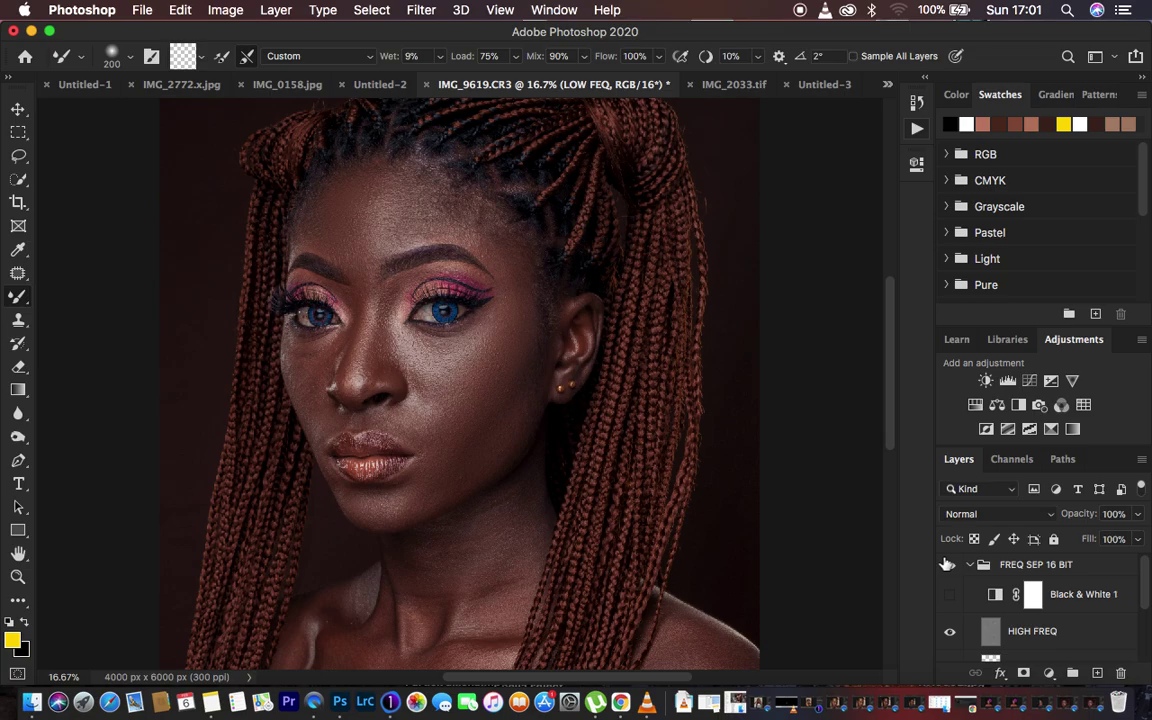
{"action": "left_click", "coordinate": [1083, 598]}
{"action": "key", "text": "Delete"}
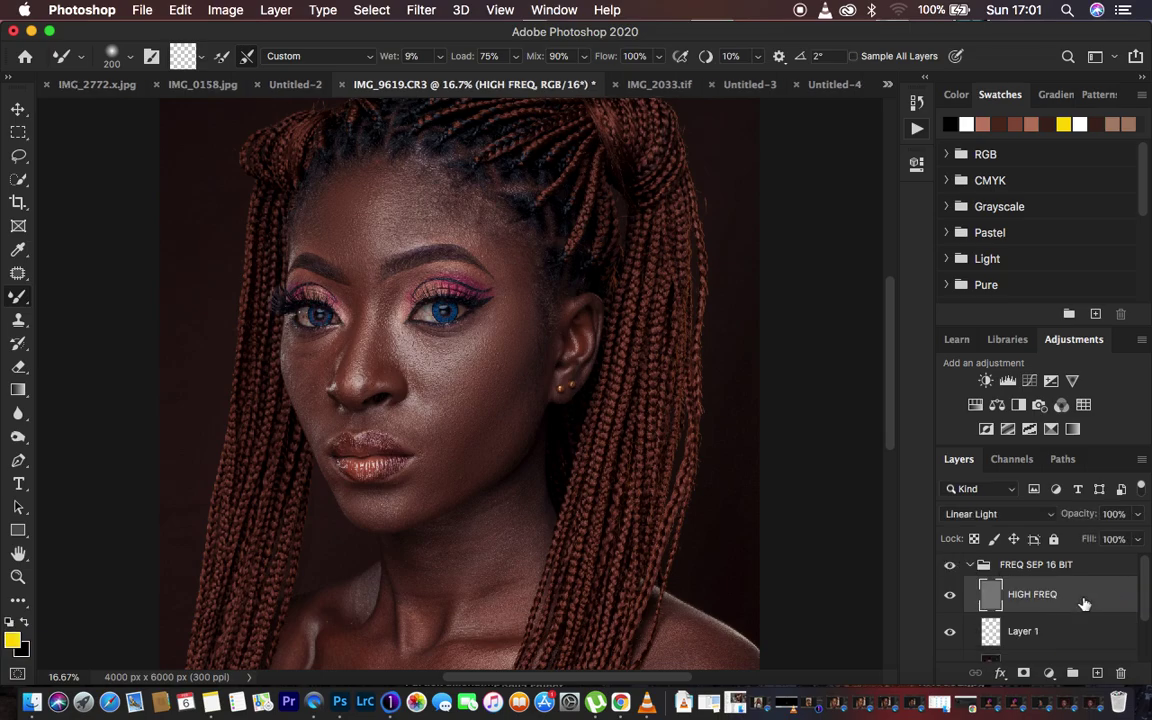
{"action": "left_click", "coordinate": [968, 564]}
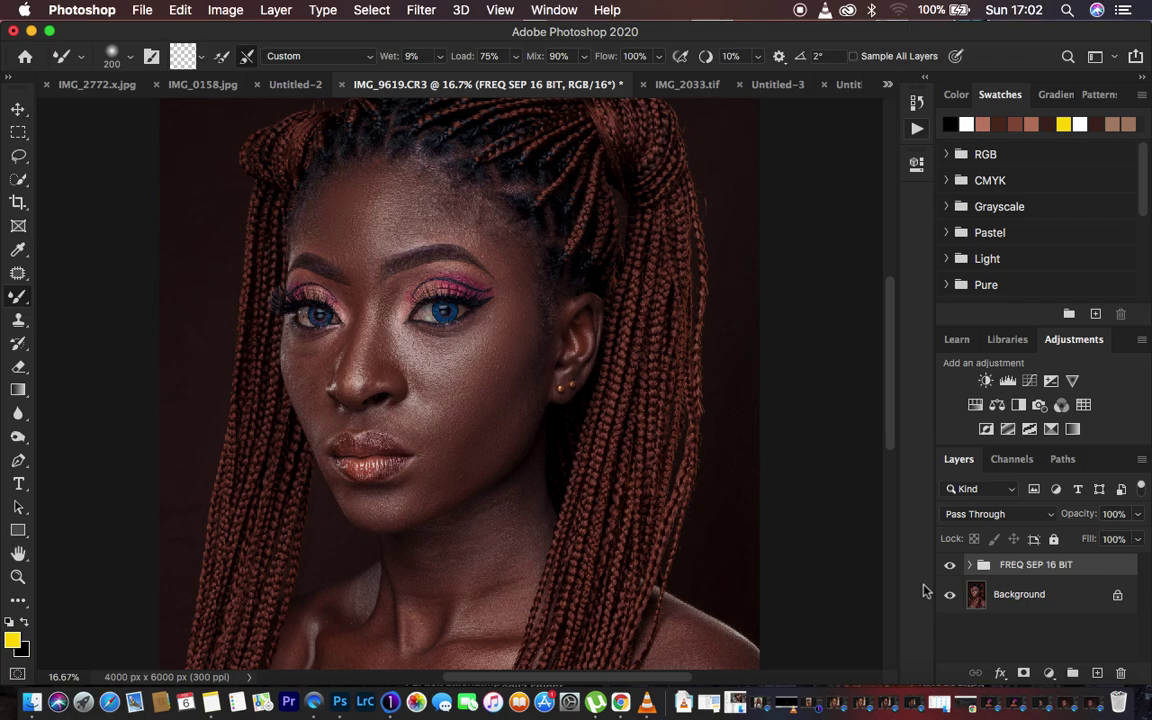
Step: Add a brightening Curves layer, rename it 'dodge', and invert its mask to black
{"action": "left_click", "coordinate": [1048, 673]}
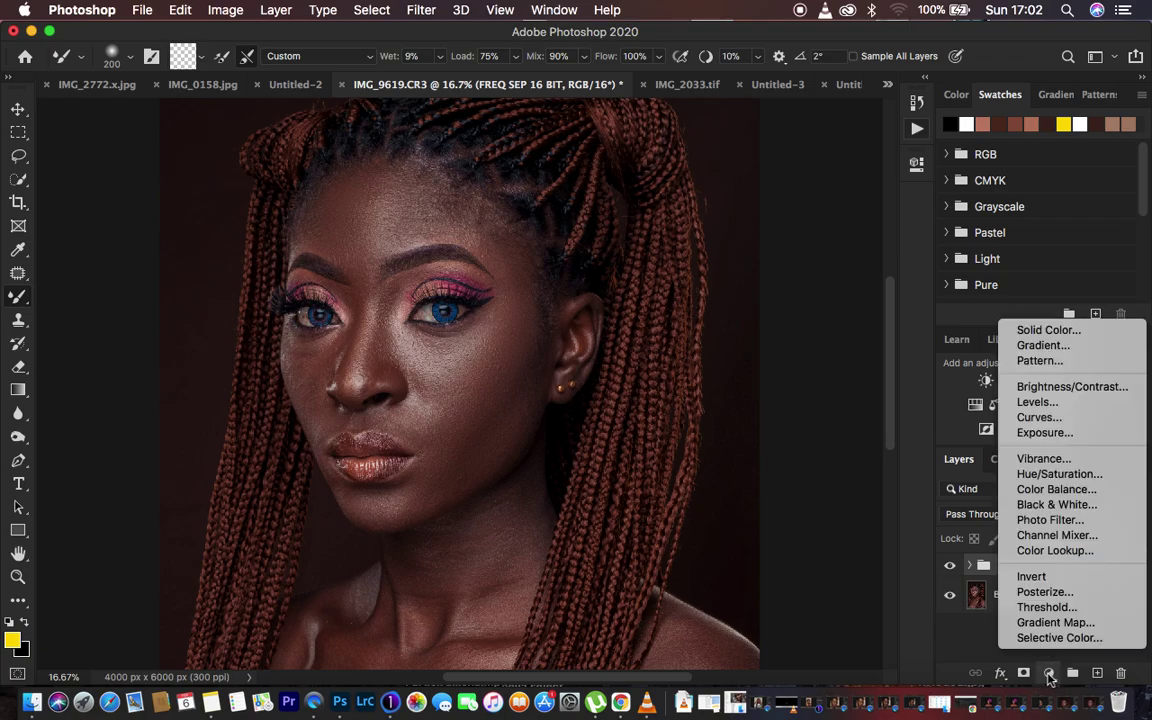
{"action": "left_click", "coordinate": [1040, 417]}
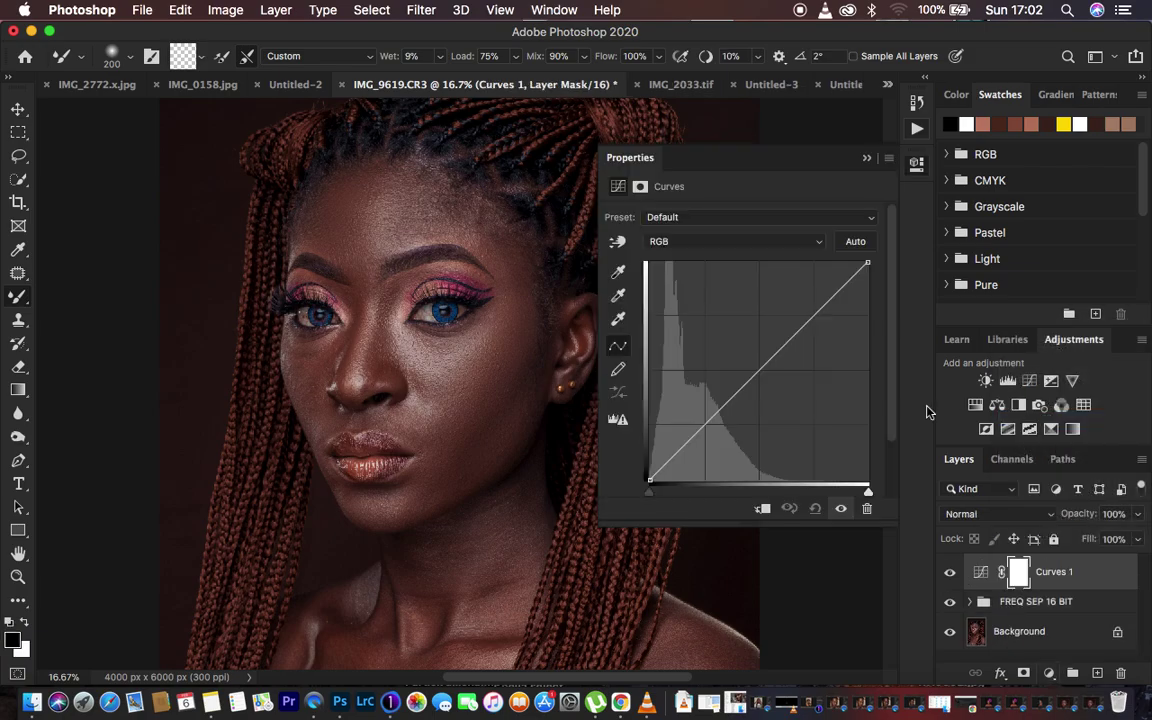
{"action": "left_click_drag", "start_coordinate": [753, 374], "coordinate": [737, 362]}
{"action": "left_click", "coordinate": [866, 158]}
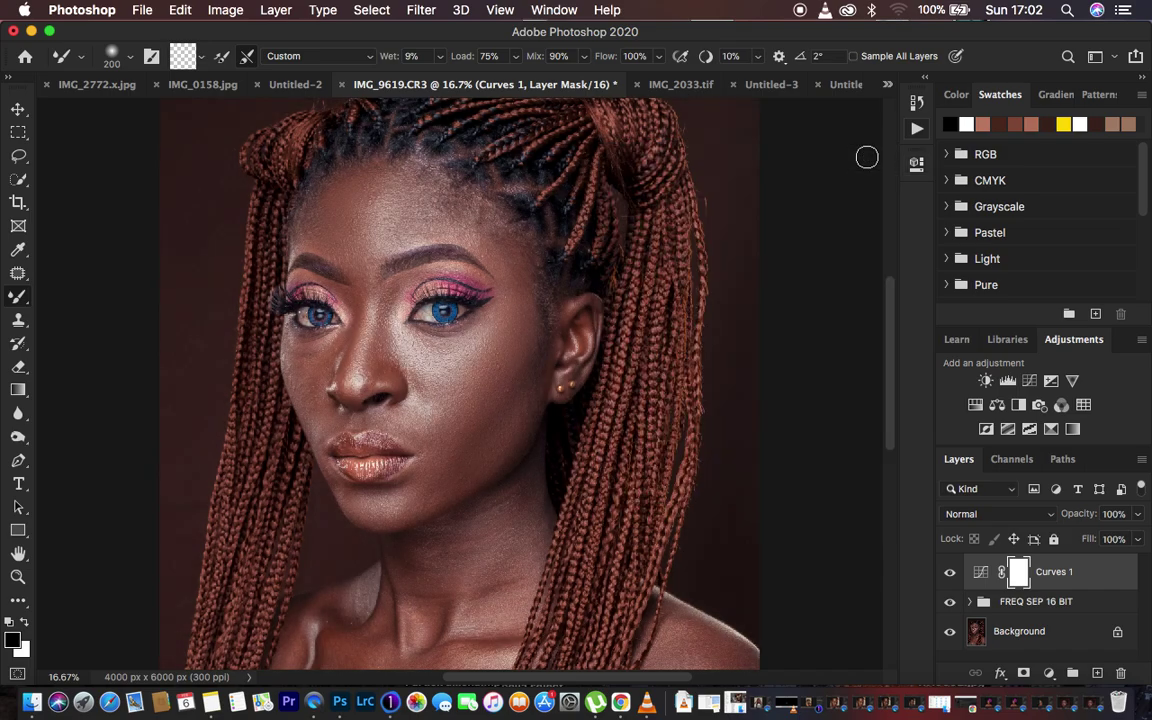
{"action": "double_click", "coordinate": [1054, 571]}
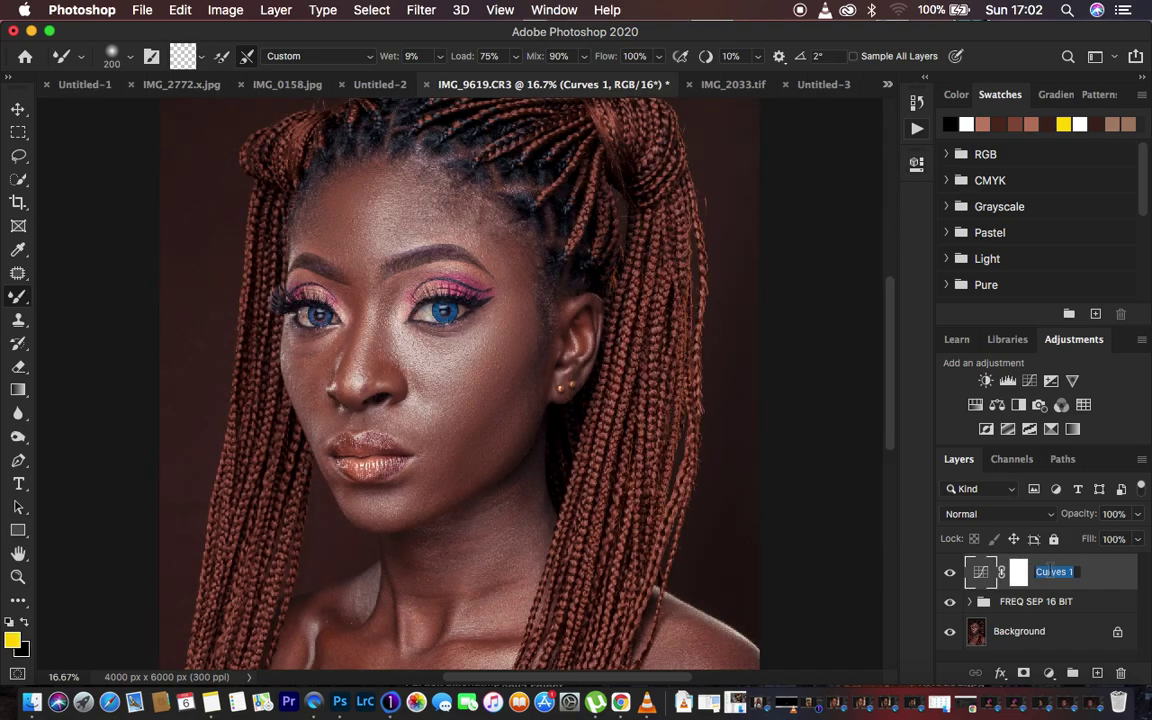
{"action": "type", "text": "dodge"}
{"action": "key", "text": "Return"}
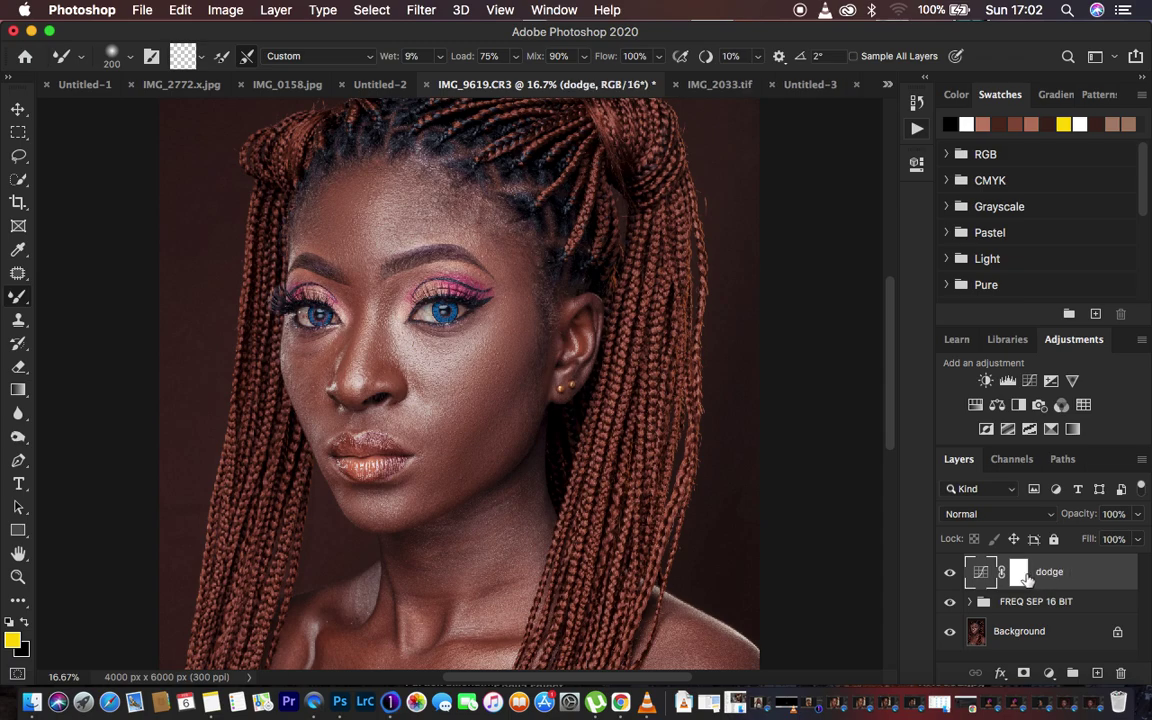
{"action": "left_click", "coordinate": [1019, 574]}
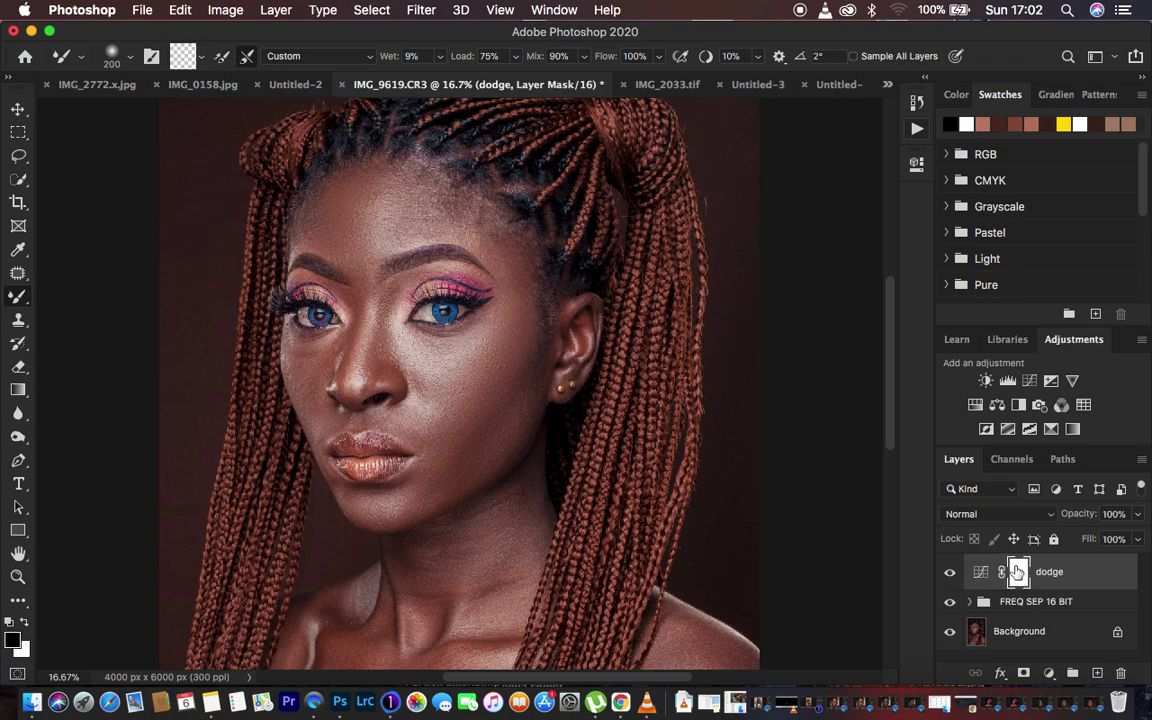
{"action": "key", "text": "super+i"}
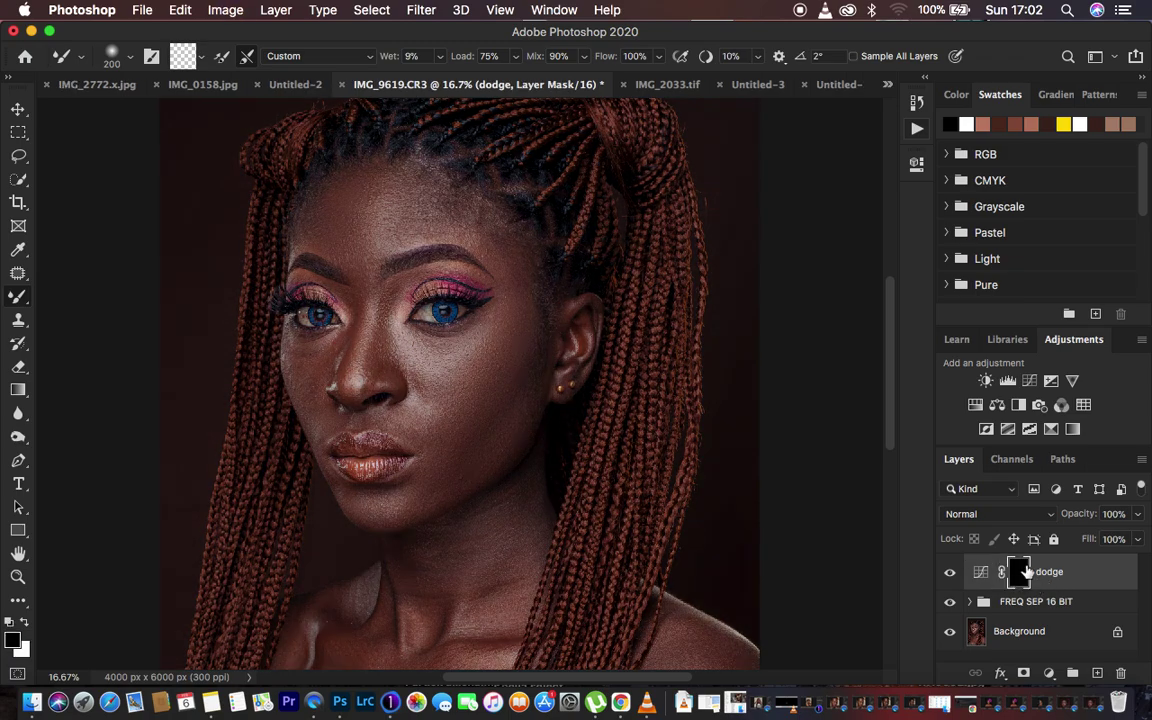
Step: Add a darkening Curves layer named 'burn' with inverted mask, then select it with dodge
{"action": "left_click", "coordinate": [1048, 674]}
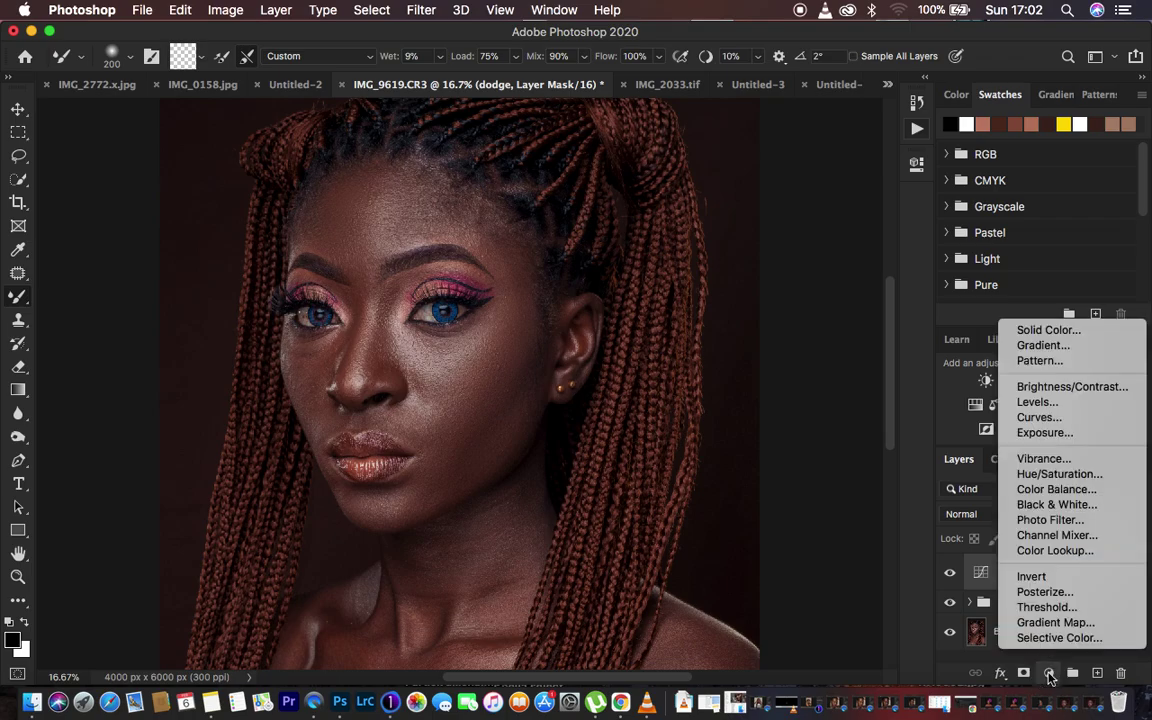
{"action": "left_click", "coordinate": [1038, 418]}
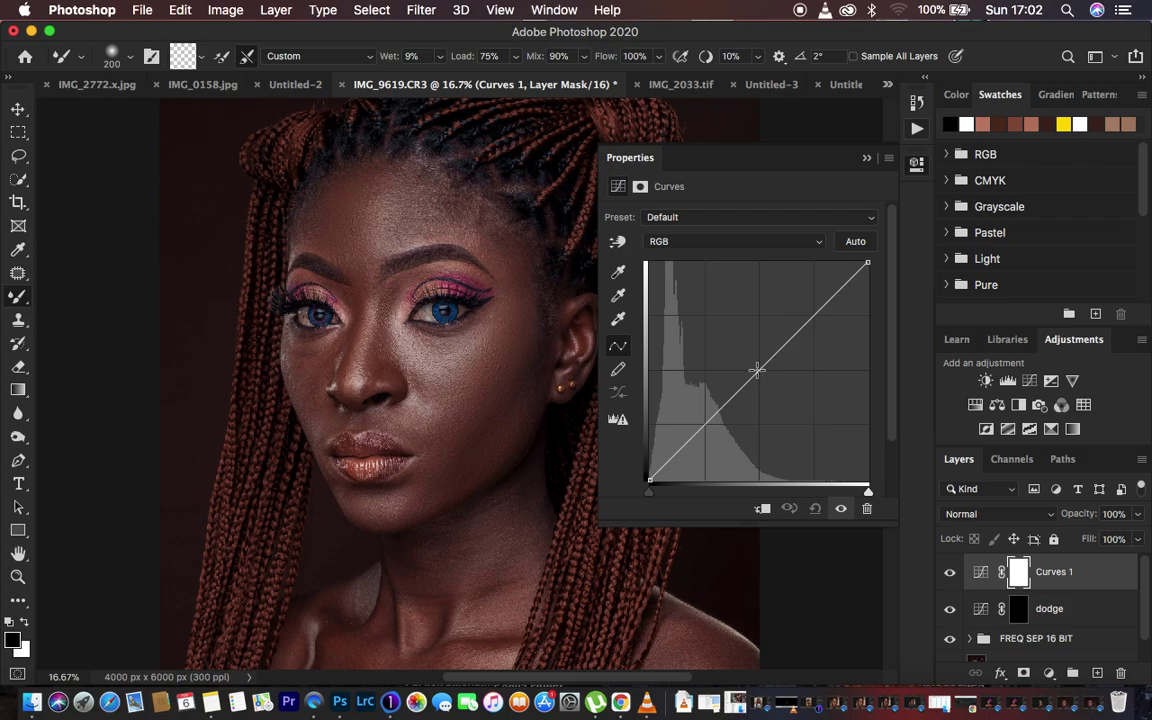
{"action": "left_click_drag", "start_coordinate": [757, 370], "coordinate": [778, 392]}
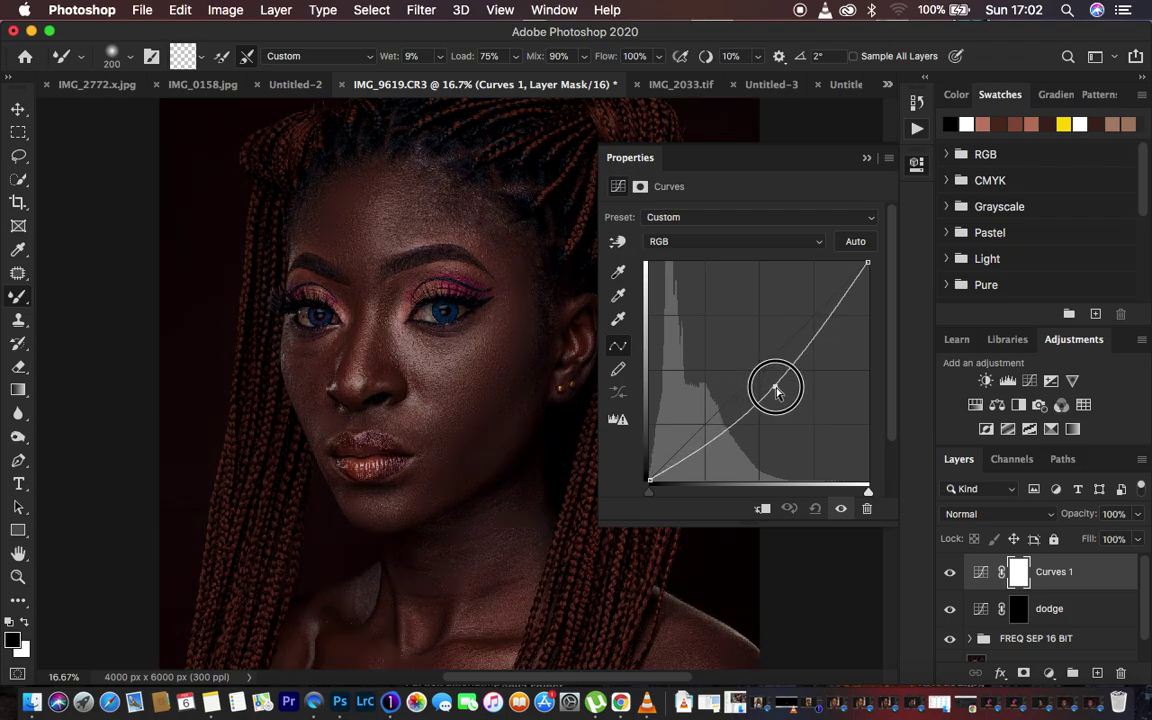
{"action": "left_click", "coordinate": [866, 158]}
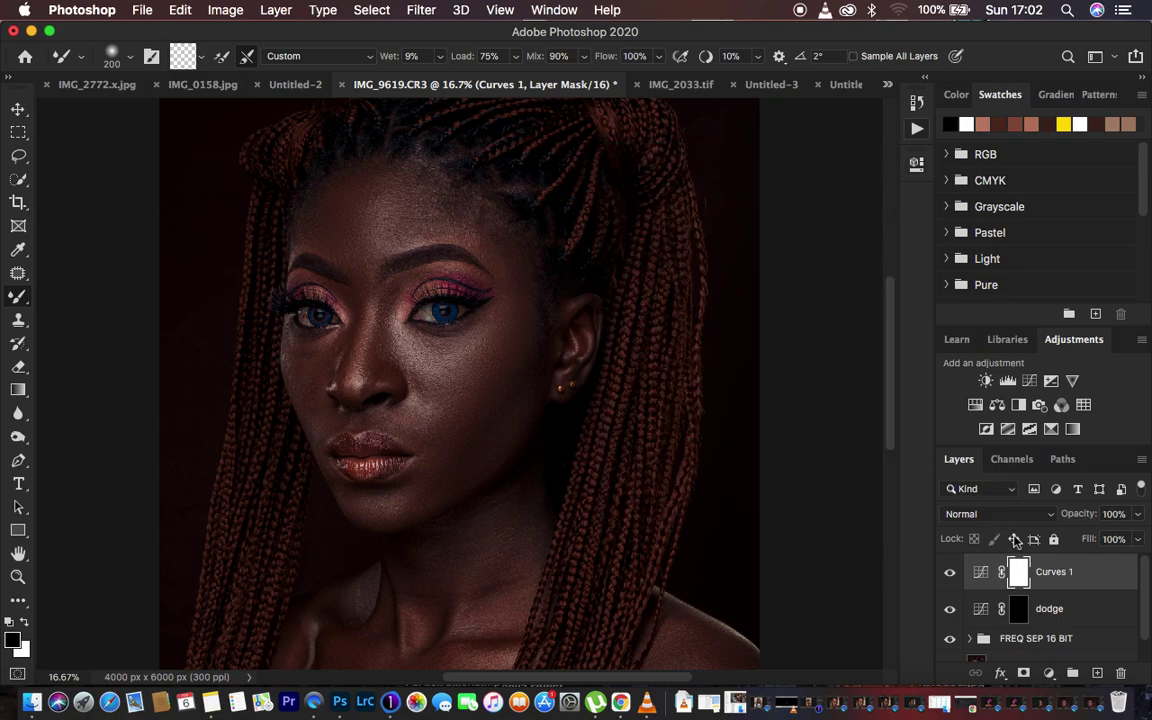
{"action": "left_click_drag", "start_coordinate": [1029, 577], "coordinate": [1023, 565]}
{"action": "key", "text": "super+i"}
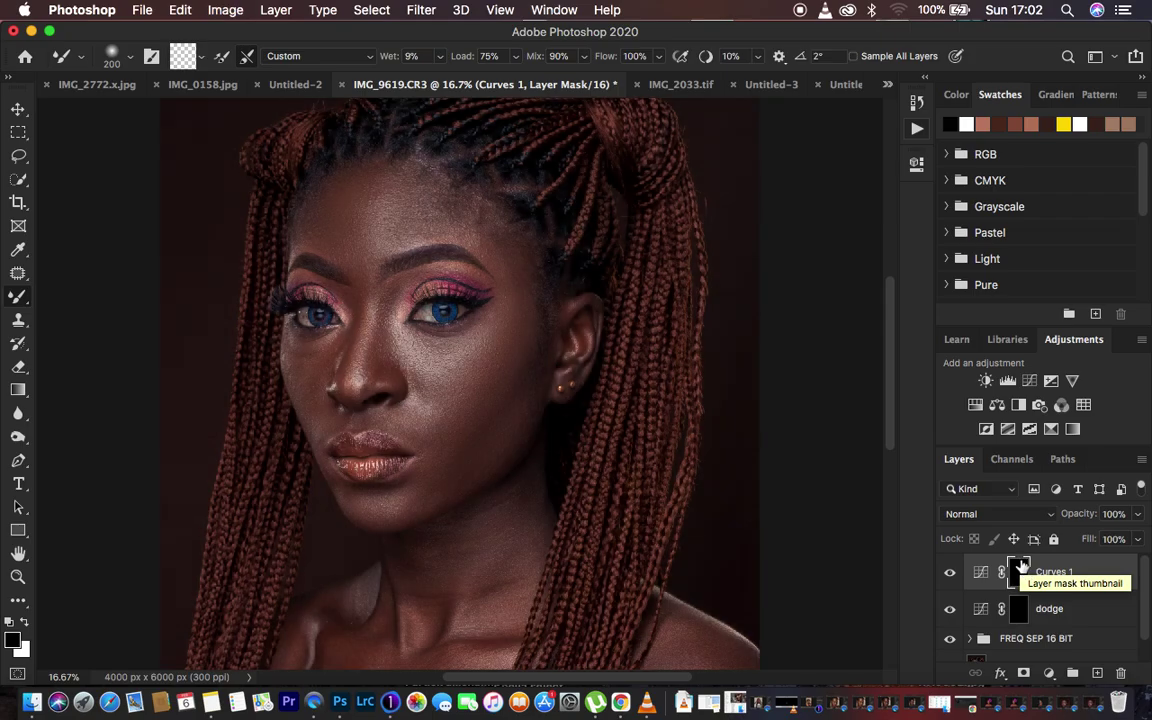
{"action": "double_click", "coordinate": [1045, 572]}
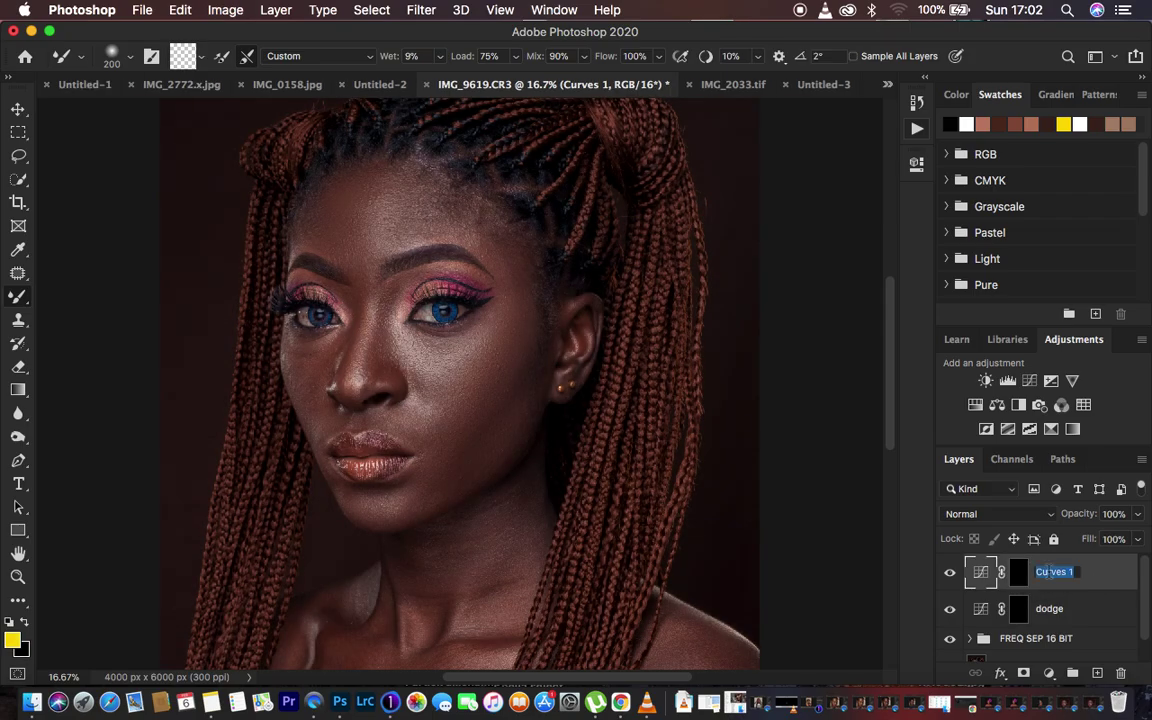
{"action": "type", "text": "burn"}
{"action": "key", "text": "Return"}
{"action": "left_click", "coordinate": [1093, 608], "text": "shift"}
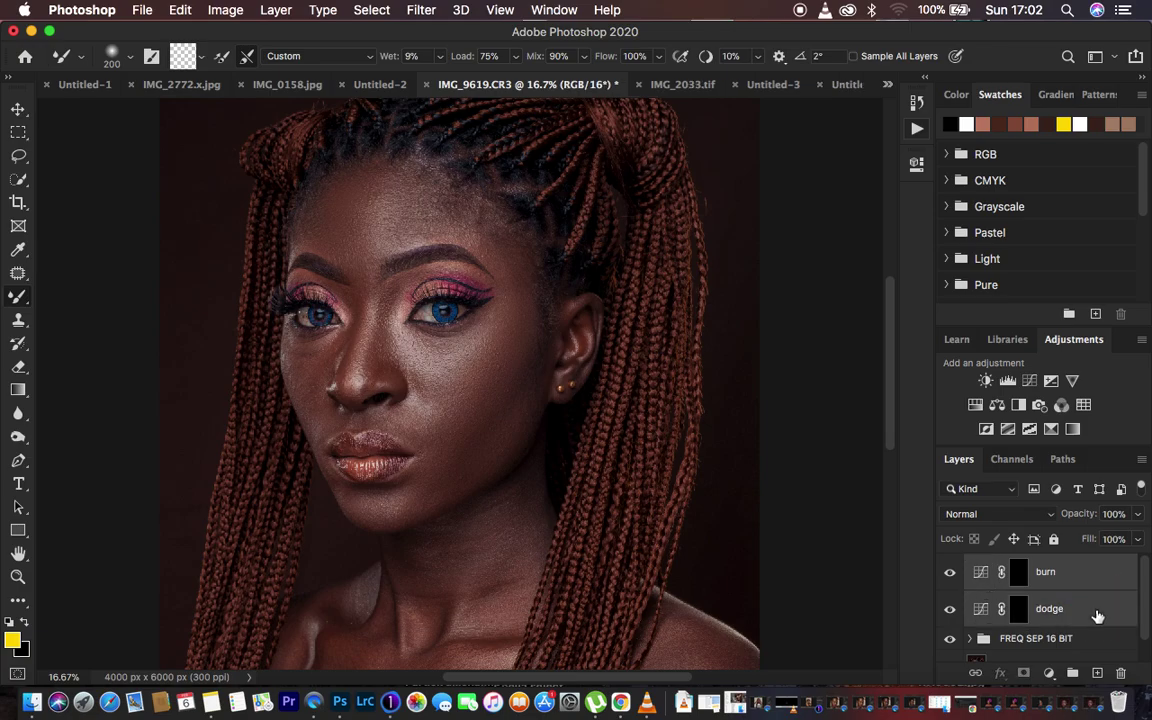
Step: Group the burn and dodge Curves layers into a group named 'dodge and burn'
{"action": "key", "text": "super+g"}
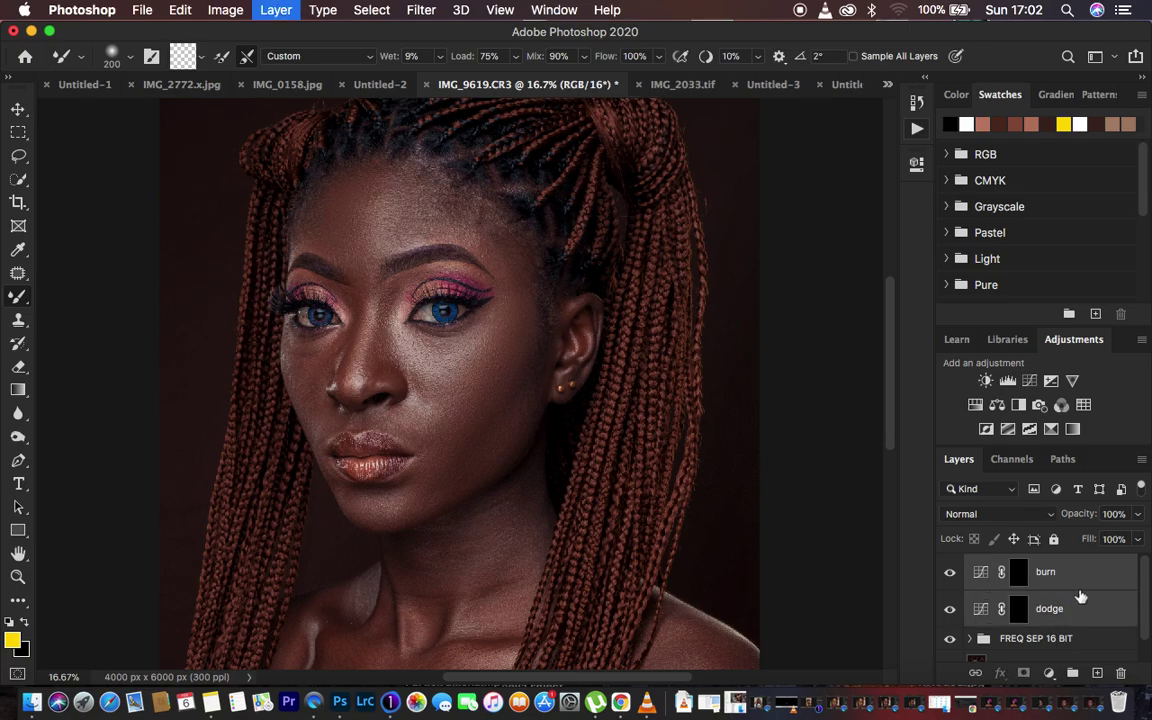
{"action": "double_click", "coordinate": [1012, 566]}
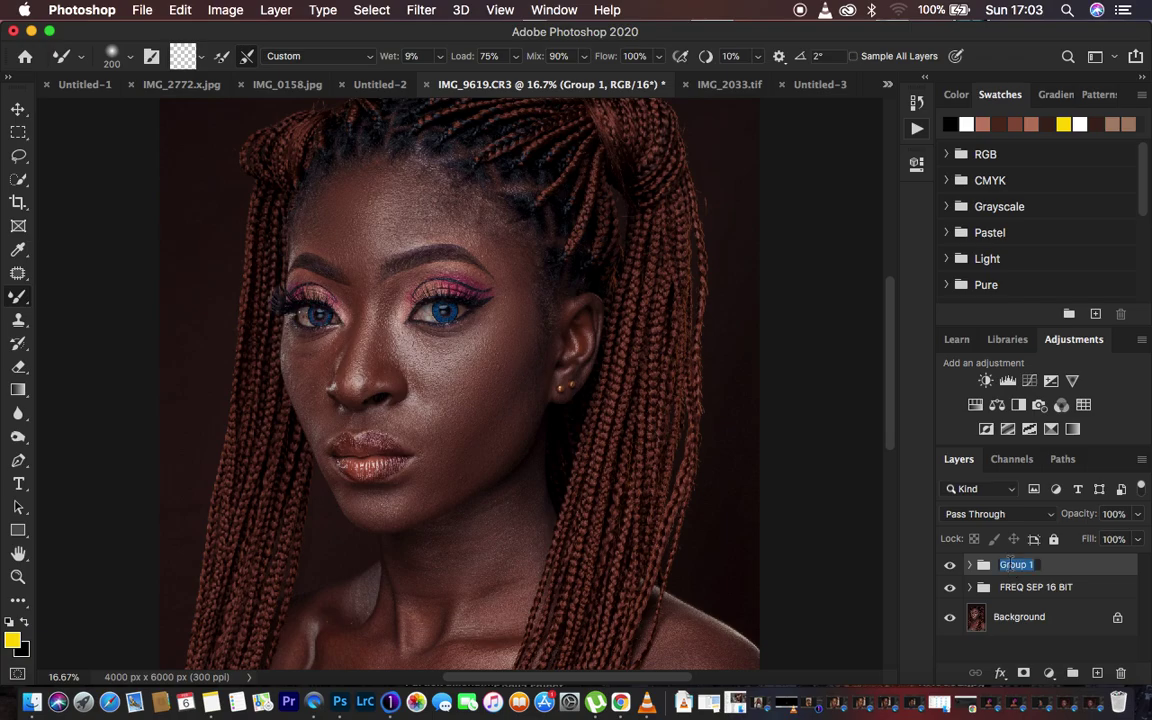
{"action": "type", "text": "dodge and bur"}
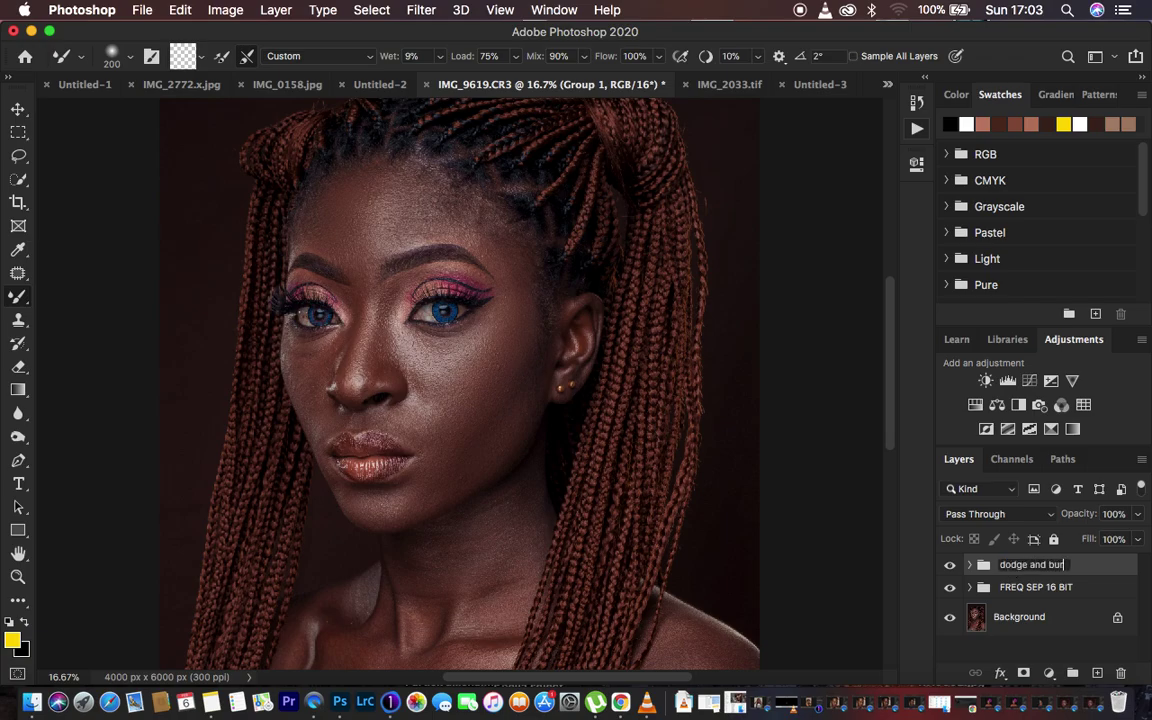
{"action": "type", "text": "n"}
{"action": "key", "text": "Return"}
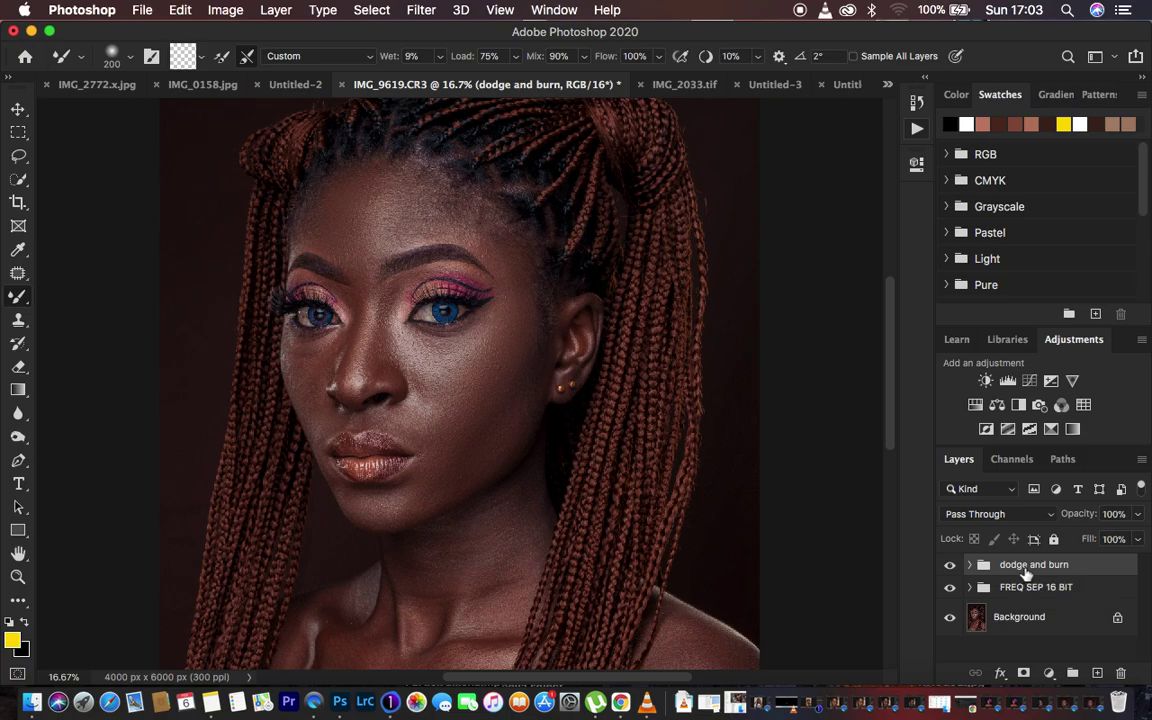
Step: Add a Levels adjustment layer, then a Gradient Map adjustment layer that turns the portrait grayscale
{"action": "left_click", "coordinate": [1048, 673]}
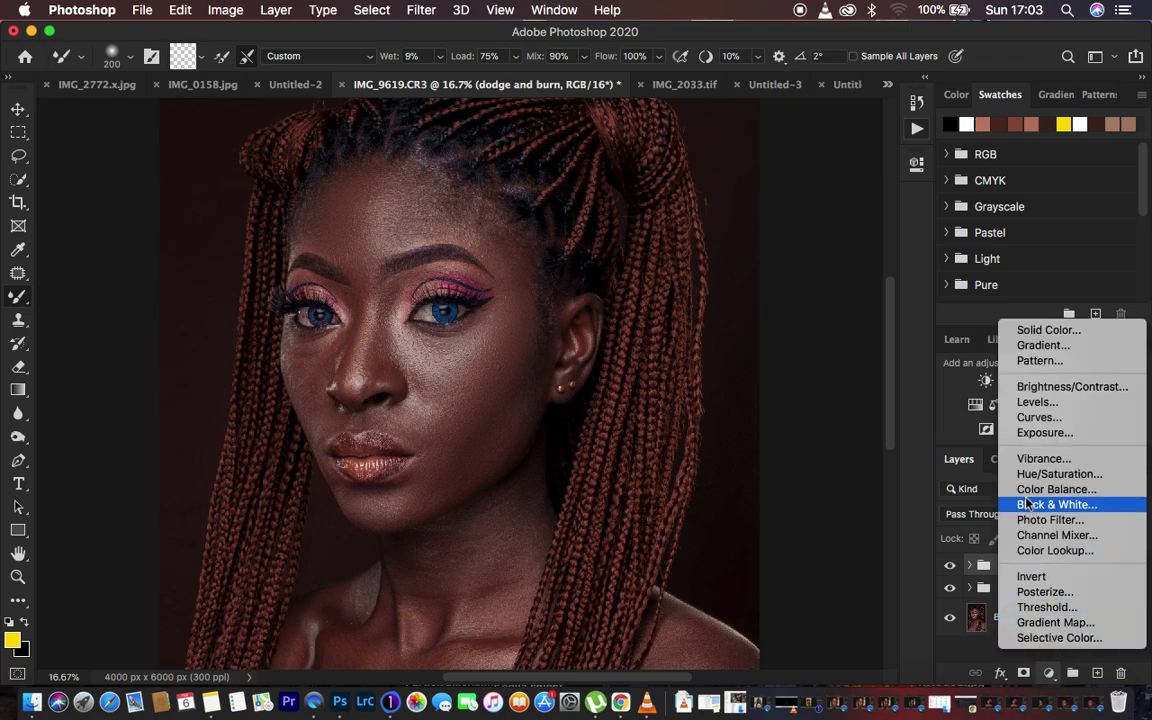
{"action": "left_click", "coordinate": [1036, 402]}
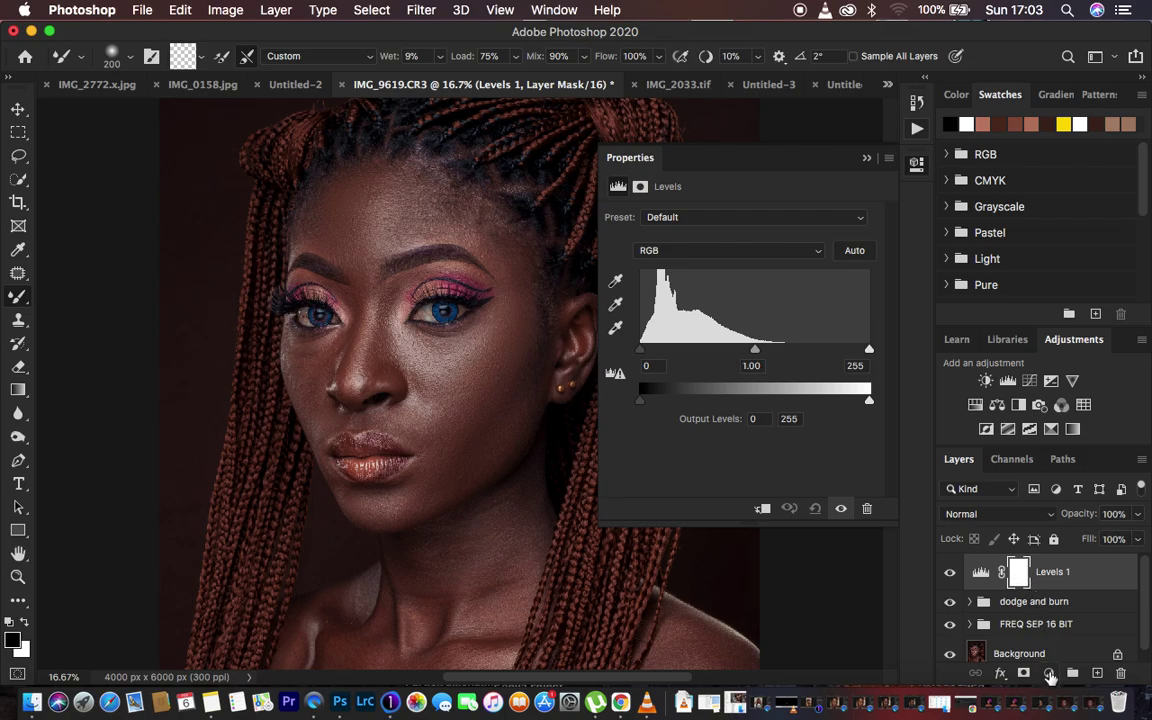
{"action": "left_click", "coordinate": [1049, 677]}
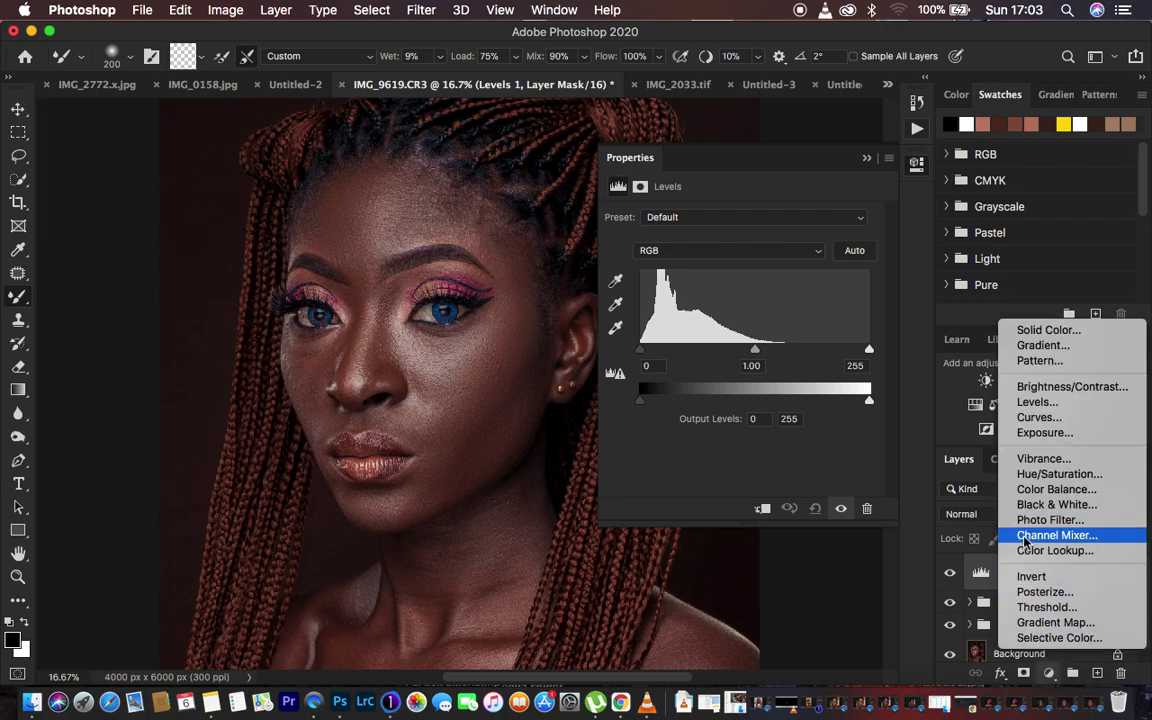
{"action": "left_click", "coordinate": [1045, 622]}
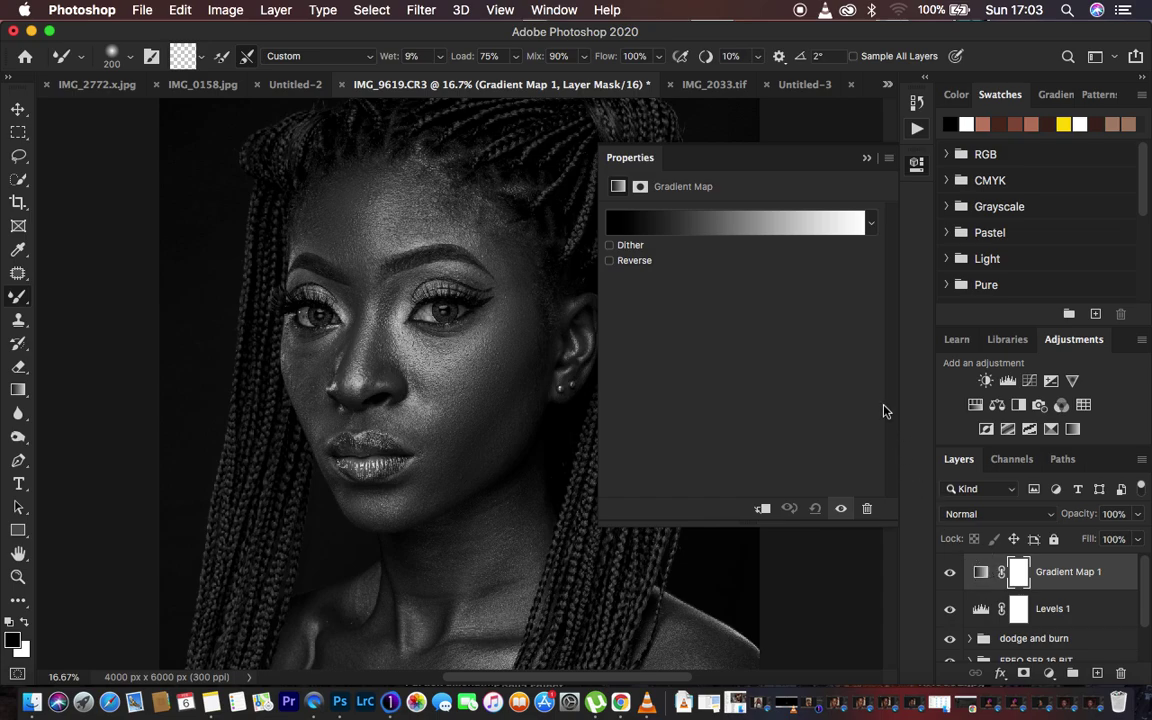
Step: Apply the Basics 'Black, White' gradient to the Gradient Map and enable Reverse to invert the photo
{"action": "left_click", "coordinate": [776, 238]}
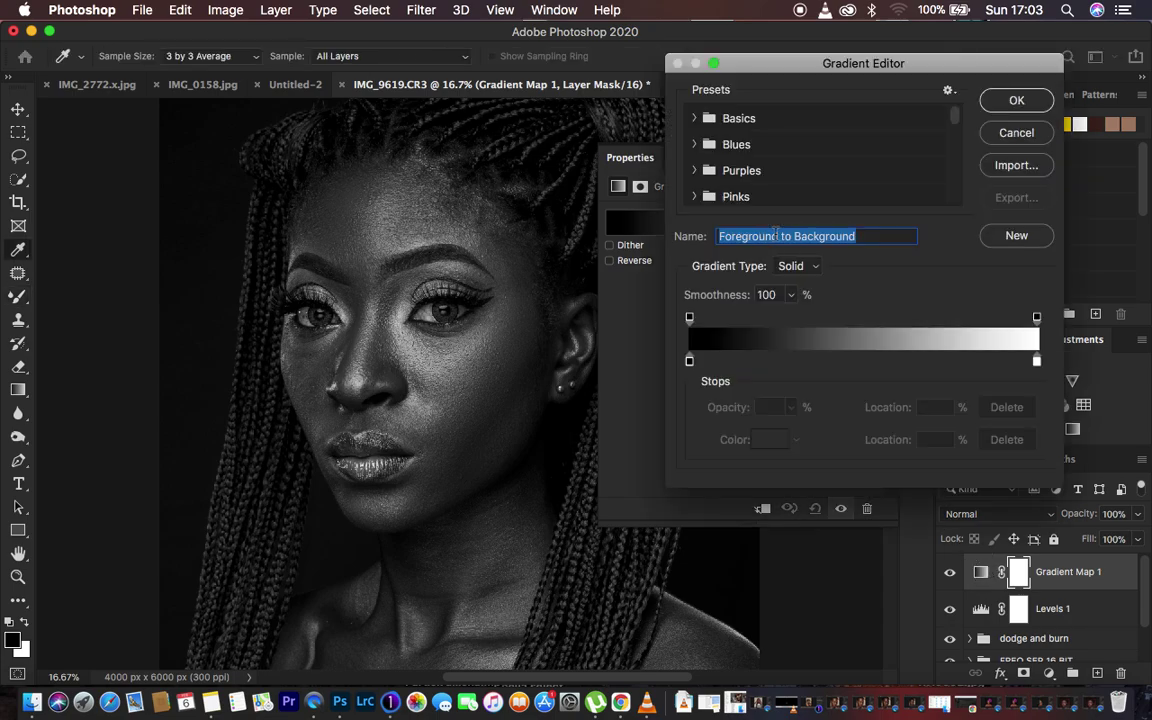
{"action": "left_click", "coordinate": [705, 118]}
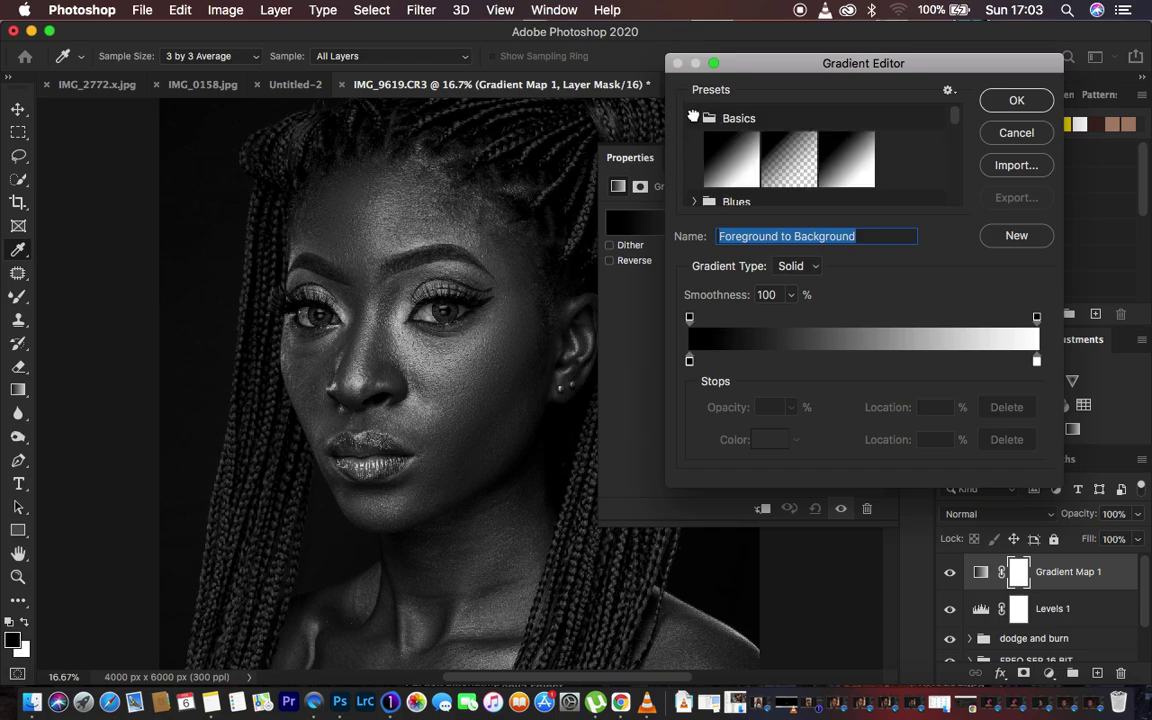
{"action": "left_click", "coordinate": [713, 157]}
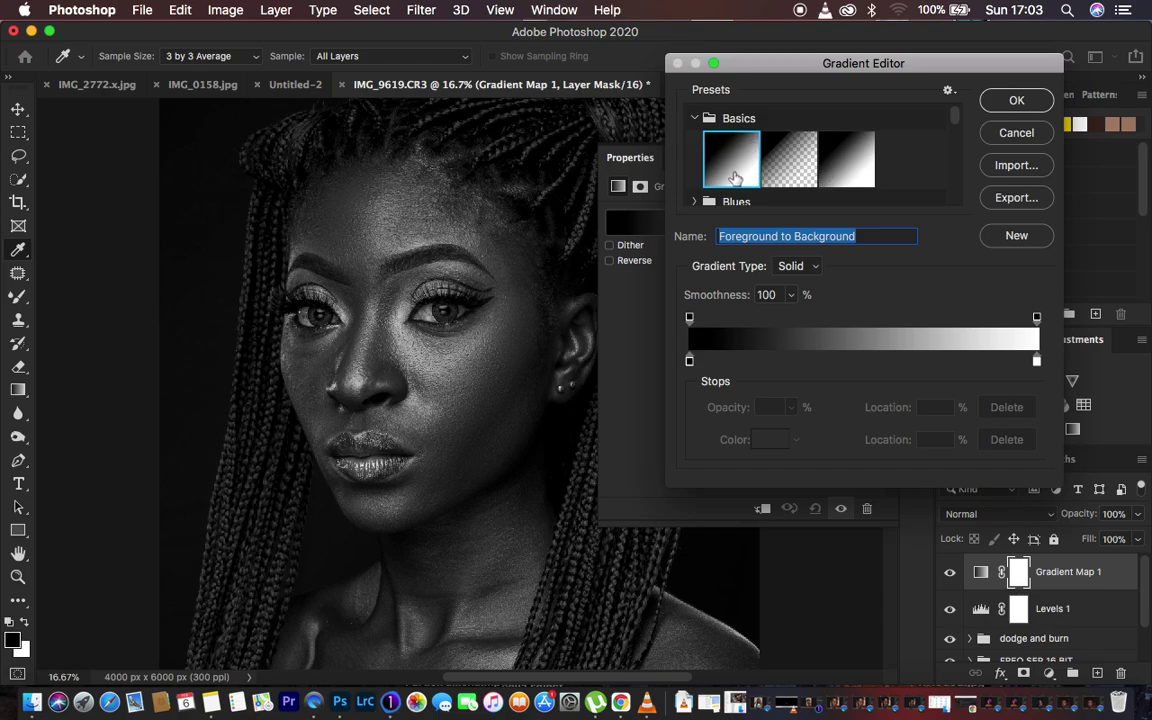
{"action": "left_click", "coordinate": [847, 157]}
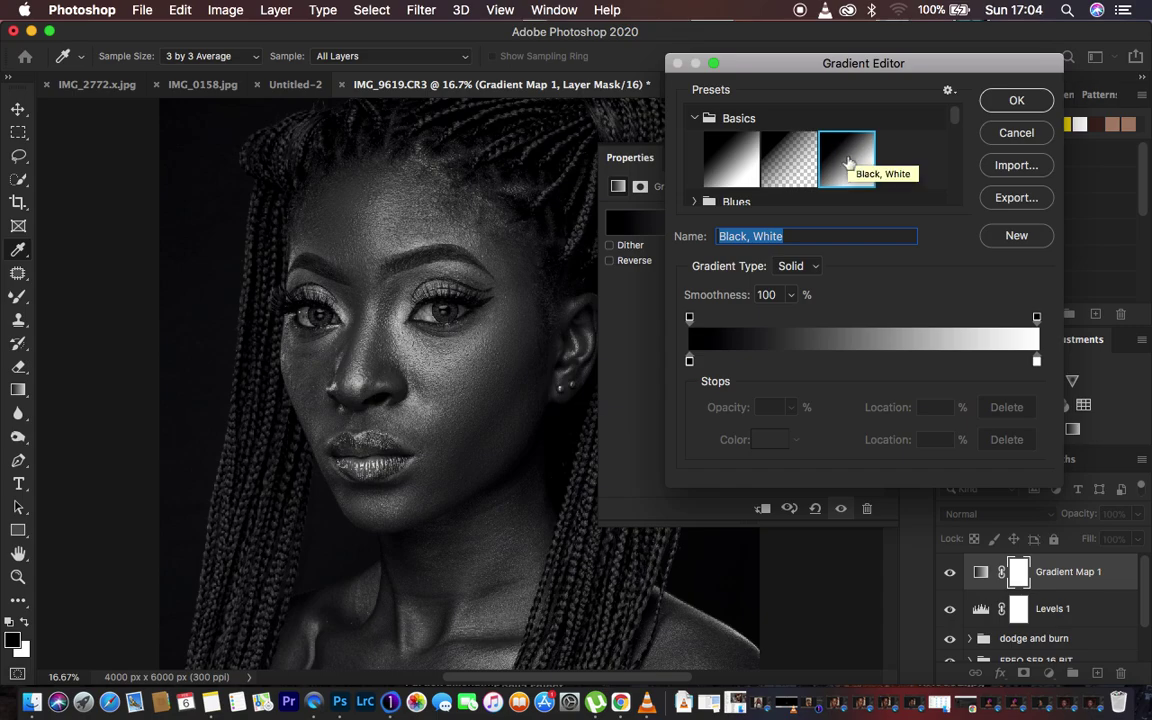
{"action": "left_click", "coordinate": [1012, 101]}
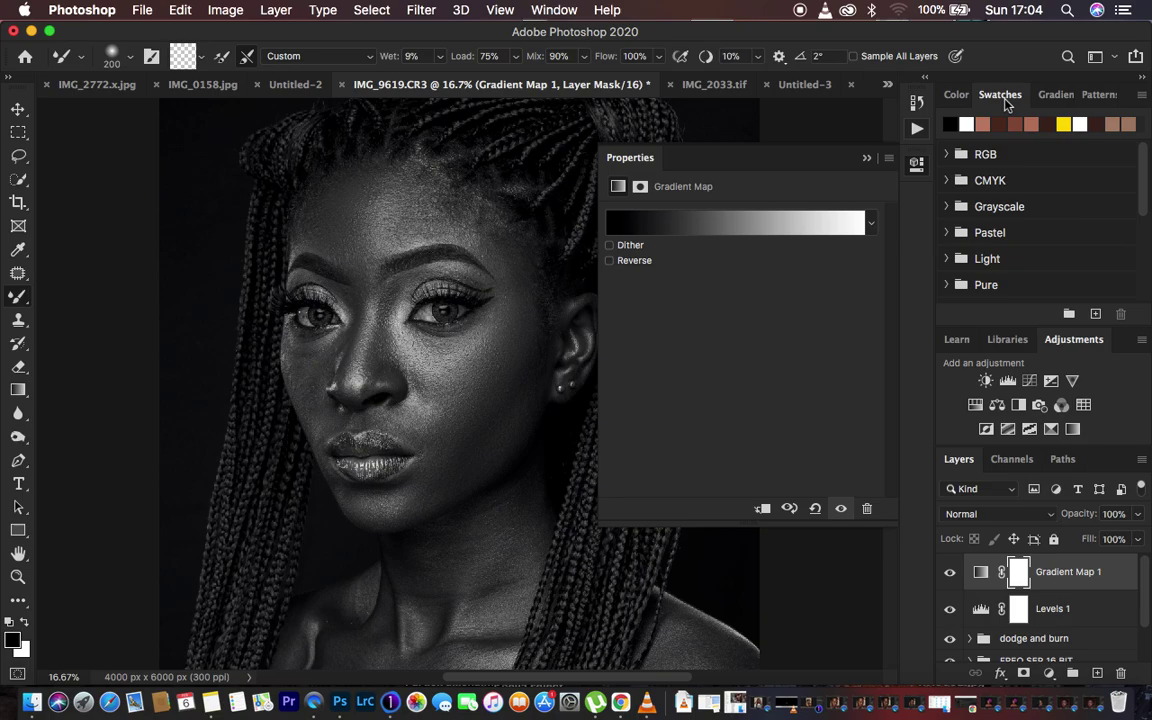
{"action": "left_click", "coordinate": [610, 262]}
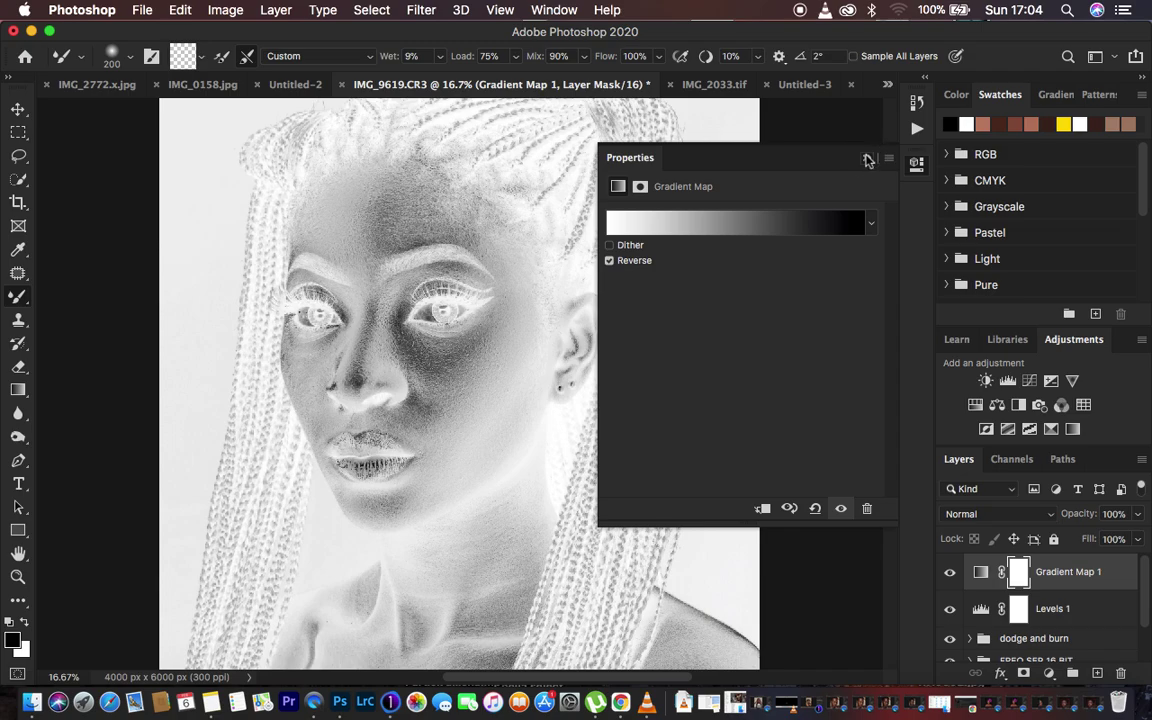
Step: Switch to the standard Brush Tool at 2% flow and expand the dodge and burn group
{"action": "left_click", "coordinate": [868, 160]}
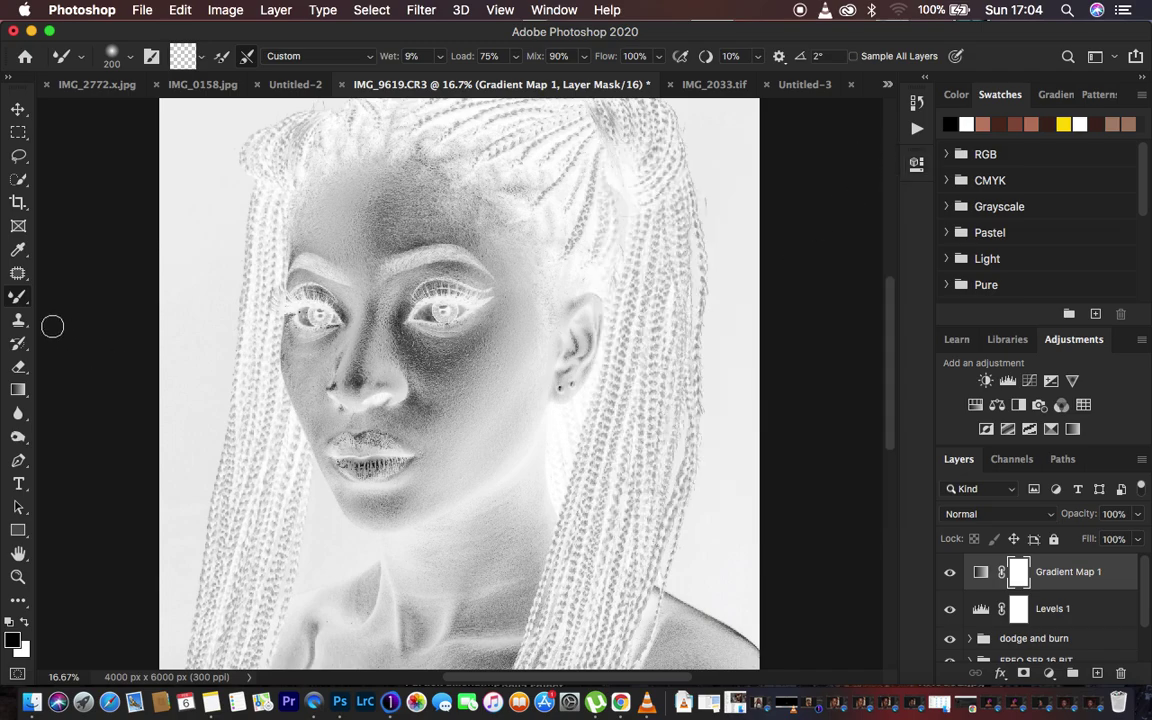
{"action": "right_click", "coordinate": [20, 300]}
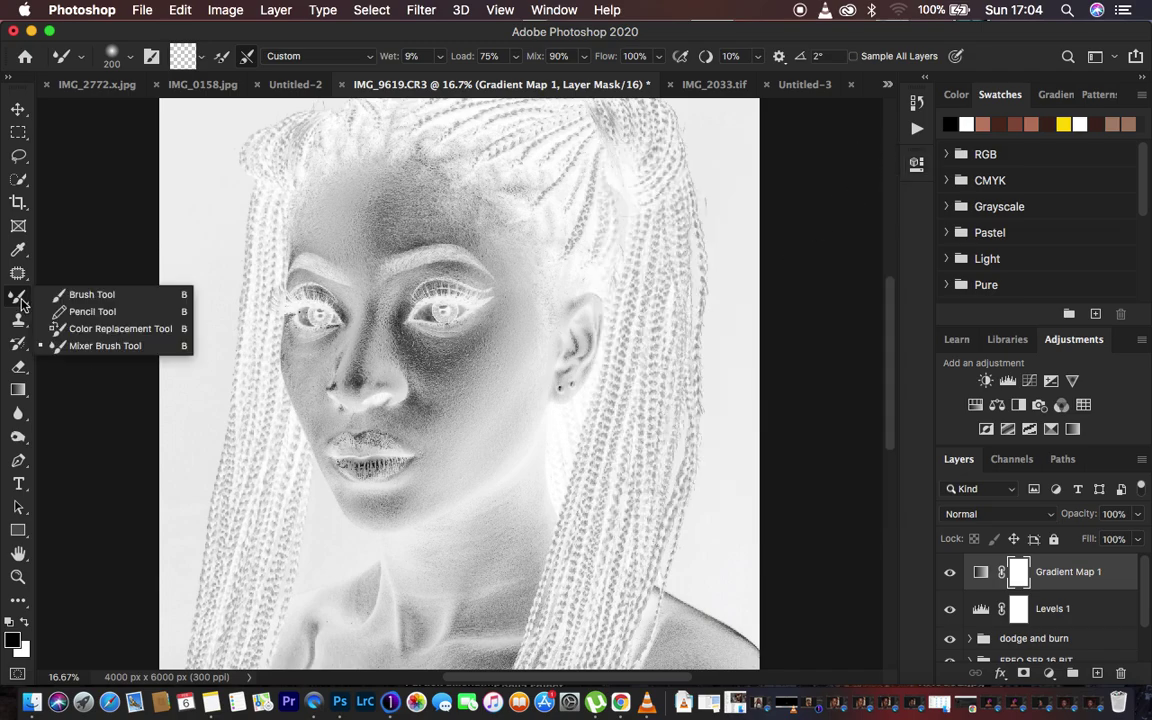
{"action": "left_click", "coordinate": [90, 297]}
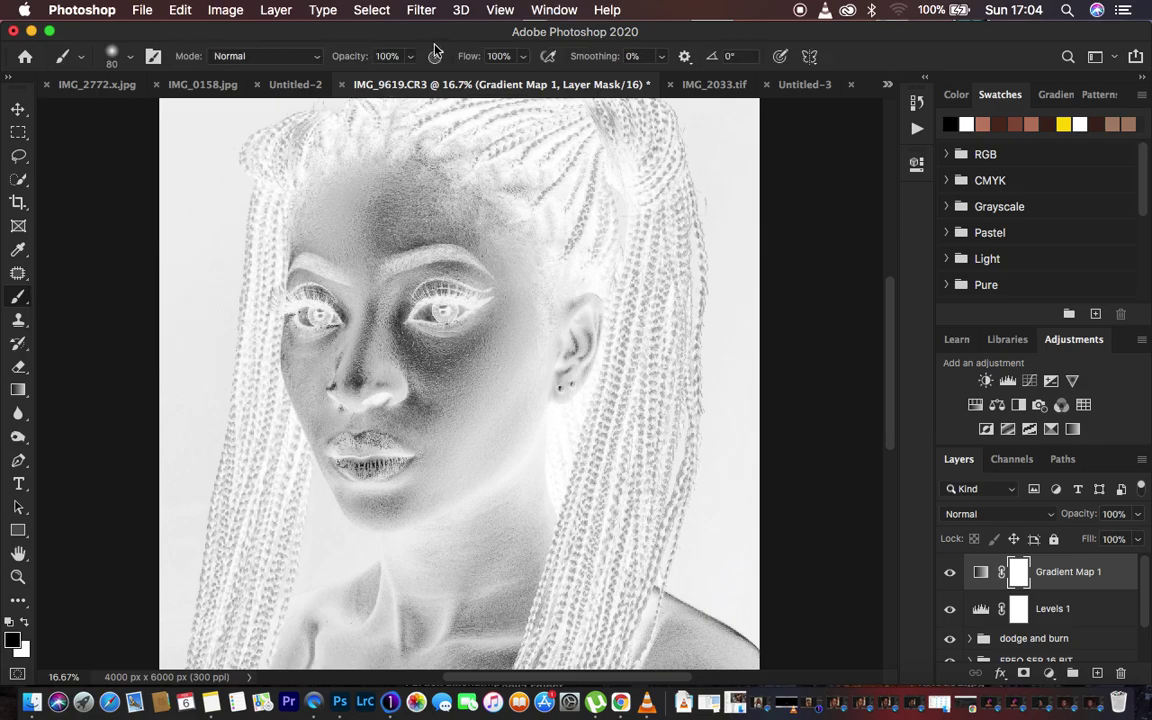
{"action": "left_click_drag", "start_coordinate": [476, 62], "coordinate": [384, 58]}
{"action": "left_click", "coordinate": [970, 640]}
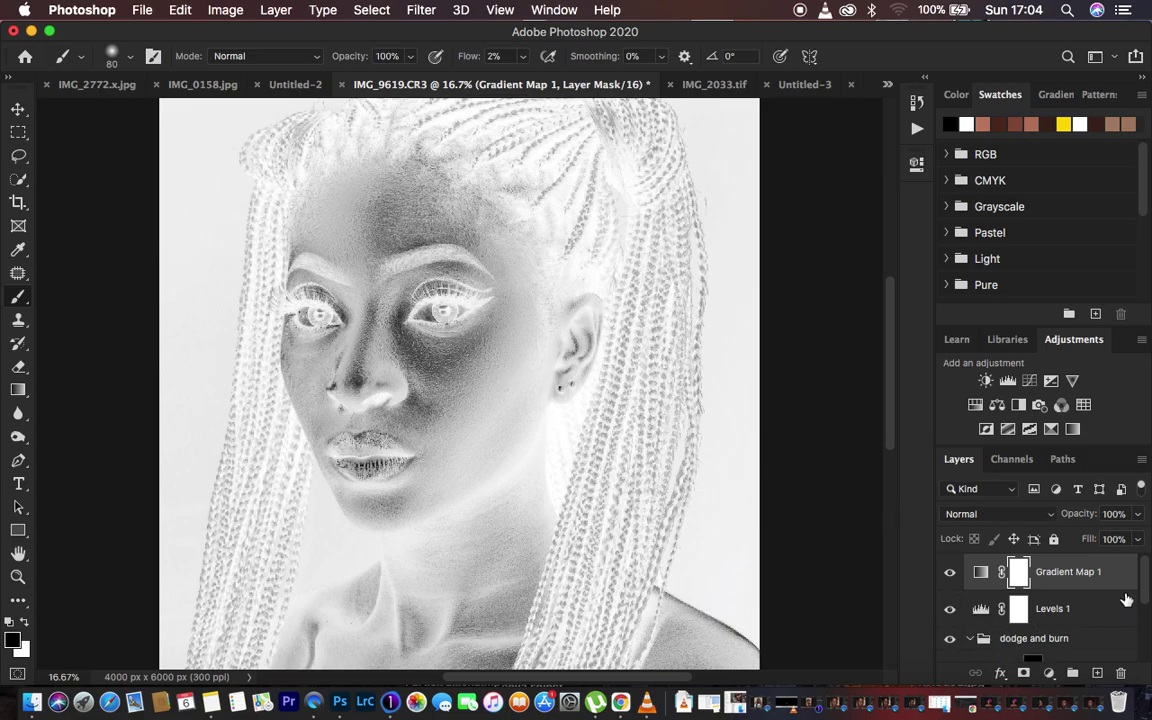
Step: Select the dodge layer's mask and zoom in closer on the cheek skin in the inverted view
{"action": "left_click", "coordinate": [1145, 608]}
{"action": "scroll", "coordinate": [1028, 560], "scroll_direction": "down", "scroll_amount": 1}
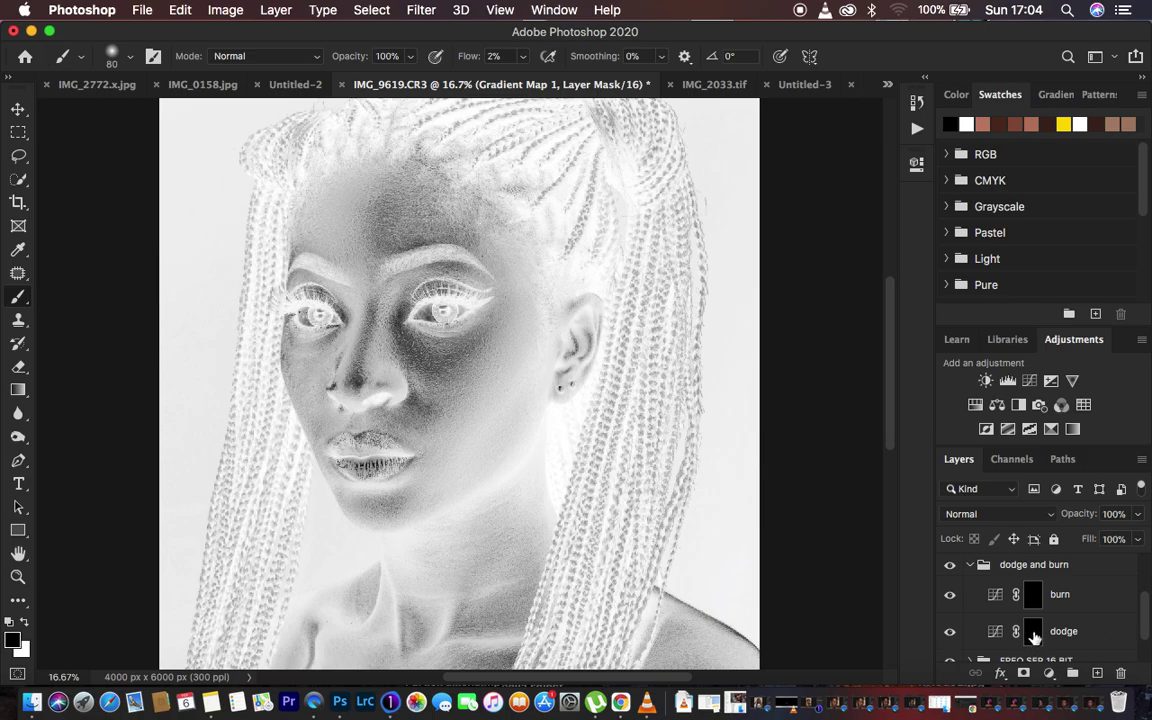
{"action": "left_click", "coordinate": [1034, 631]}
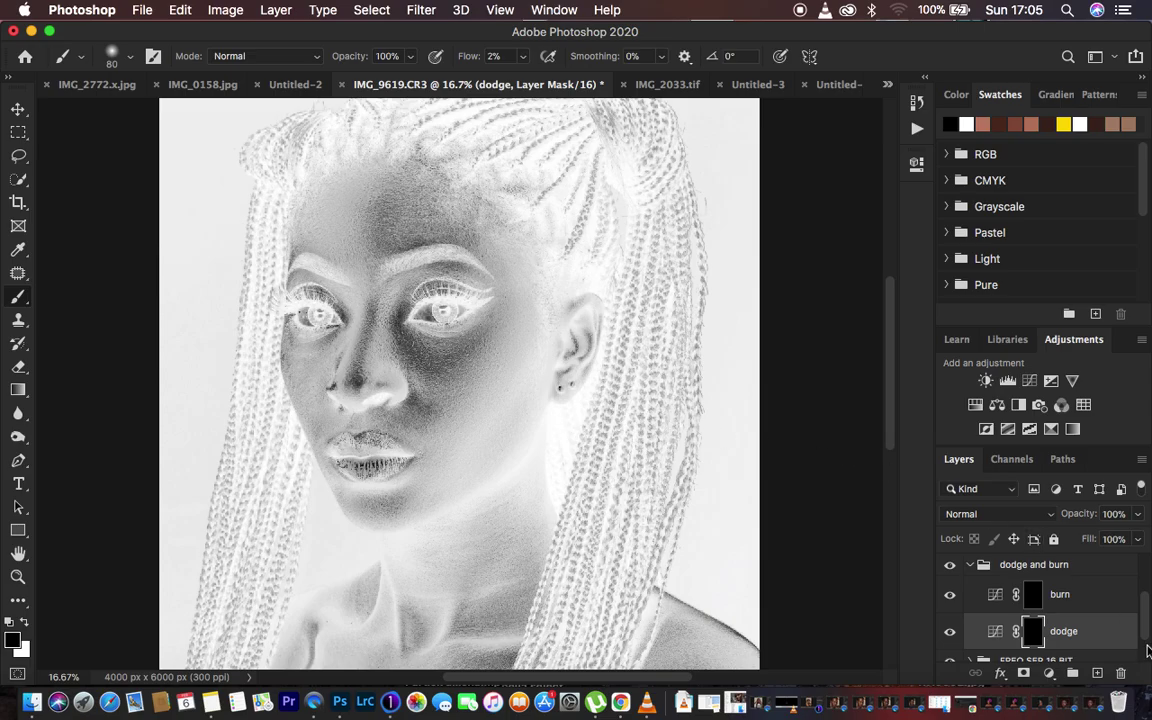
{"action": "scroll", "coordinate": [1145, 628], "scroll_direction": "down", "scroll_amount": 1}
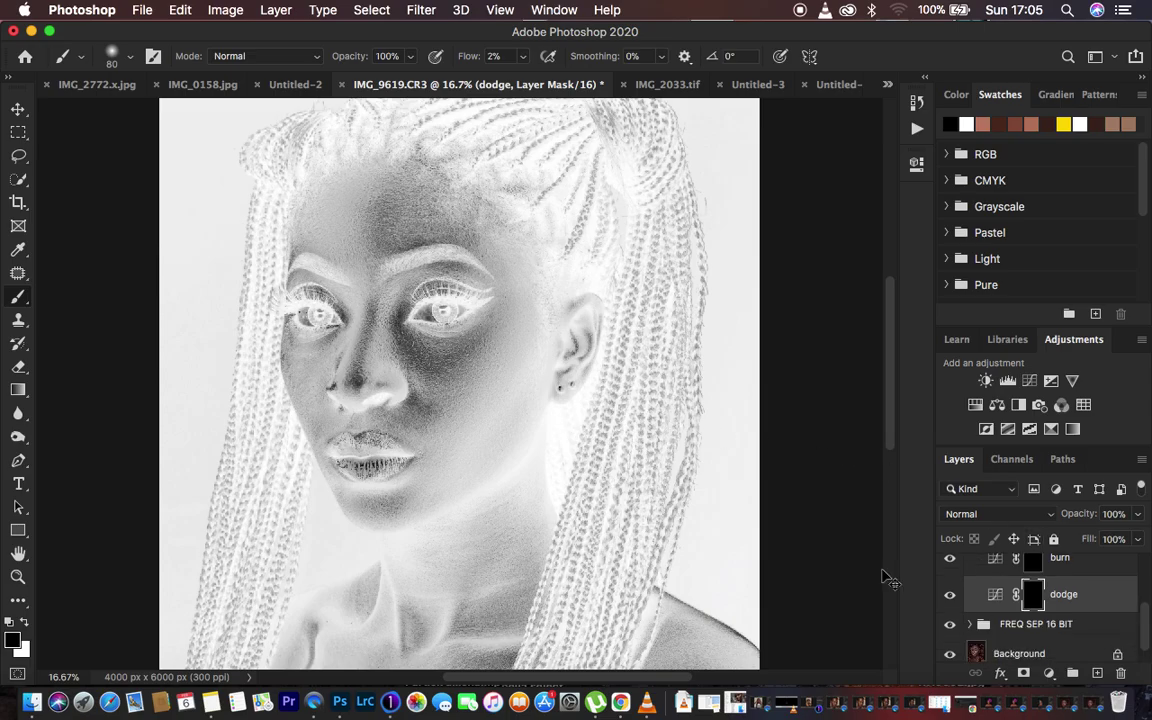
{"action": "key", "text": "super+plus"}
{"action": "key", "text": "super+plus"}
{"action": "key", "text": "super+plus"}
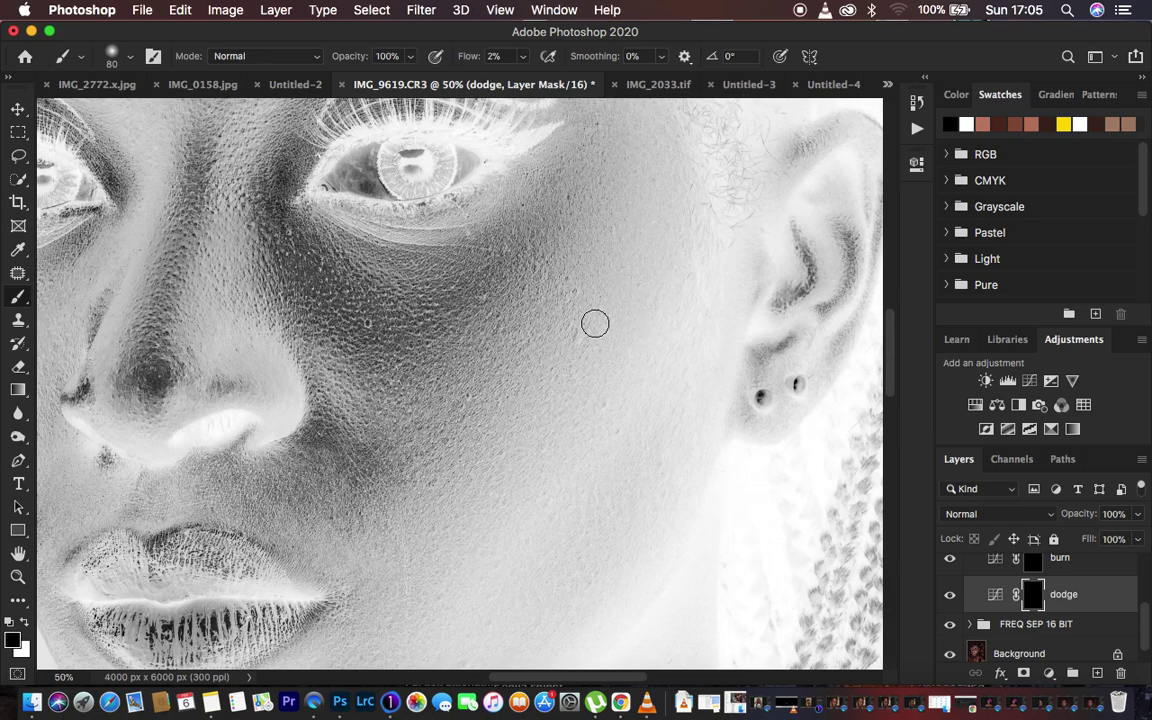
{"action": "scroll", "coordinate": [1062, 589], "scroll_direction": "up", "scroll_amount": 3}
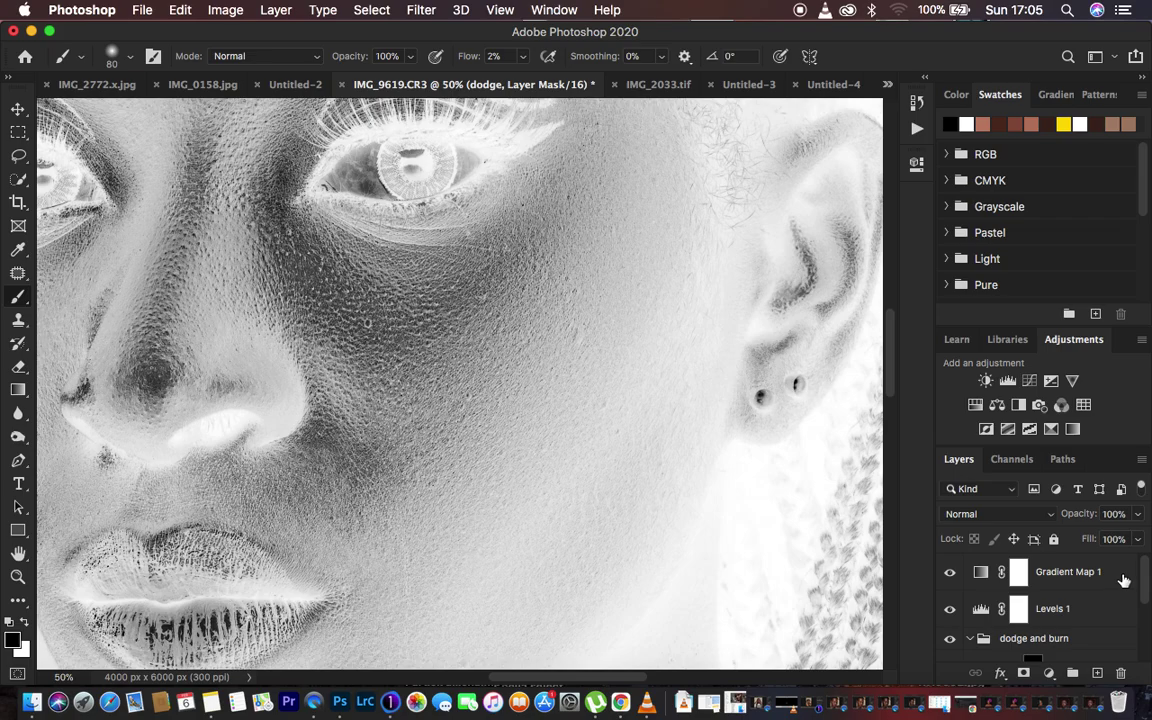
Step: Group Gradient Map 1, Levels 1 and the dodge and burn layers into Group 1
{"action": "left_click", "coordinate": [1123, 580]}
{"action": "scroll", "coordinate": [1120, 582], "scroll_direction": "down", "scroll_amount": 3}
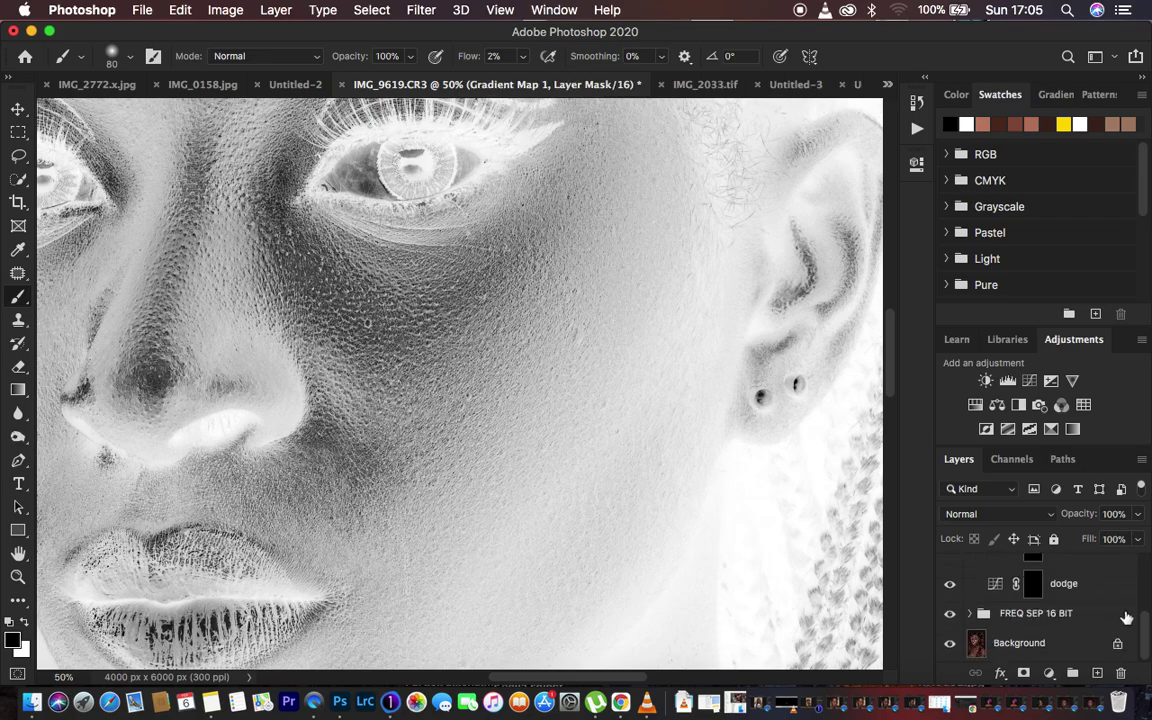
{"action": "left_click", "coordinate": [1108, 584]}
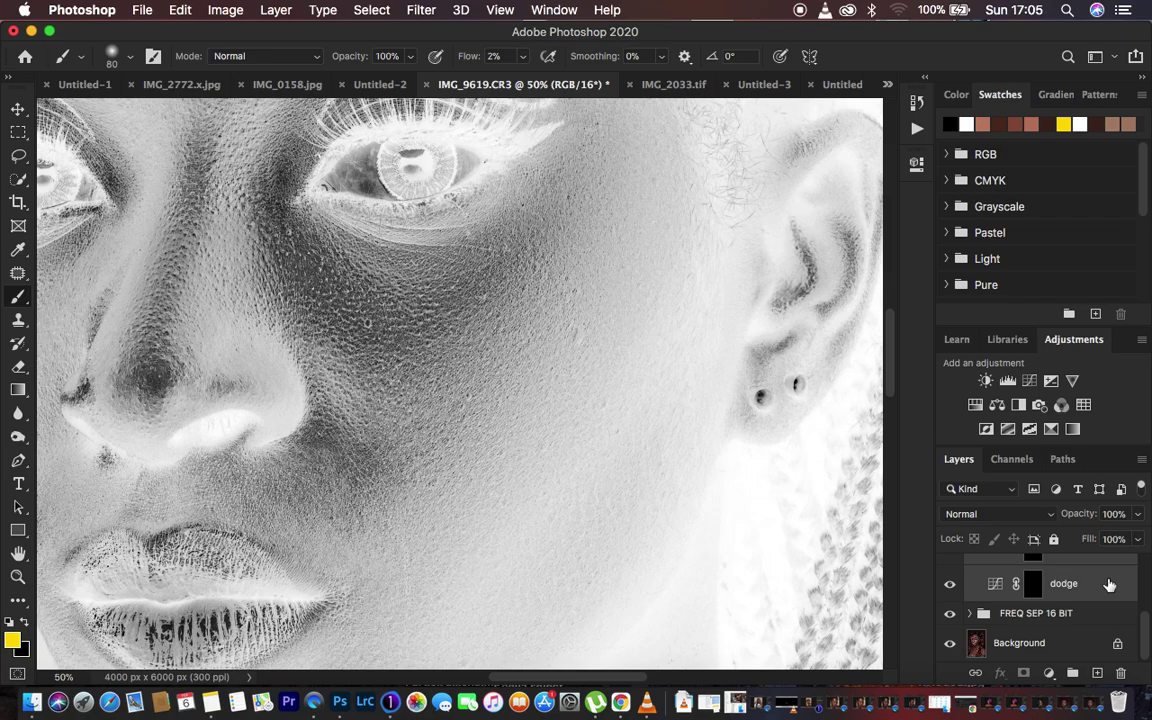
{"action": "key", "text": "super+g"}
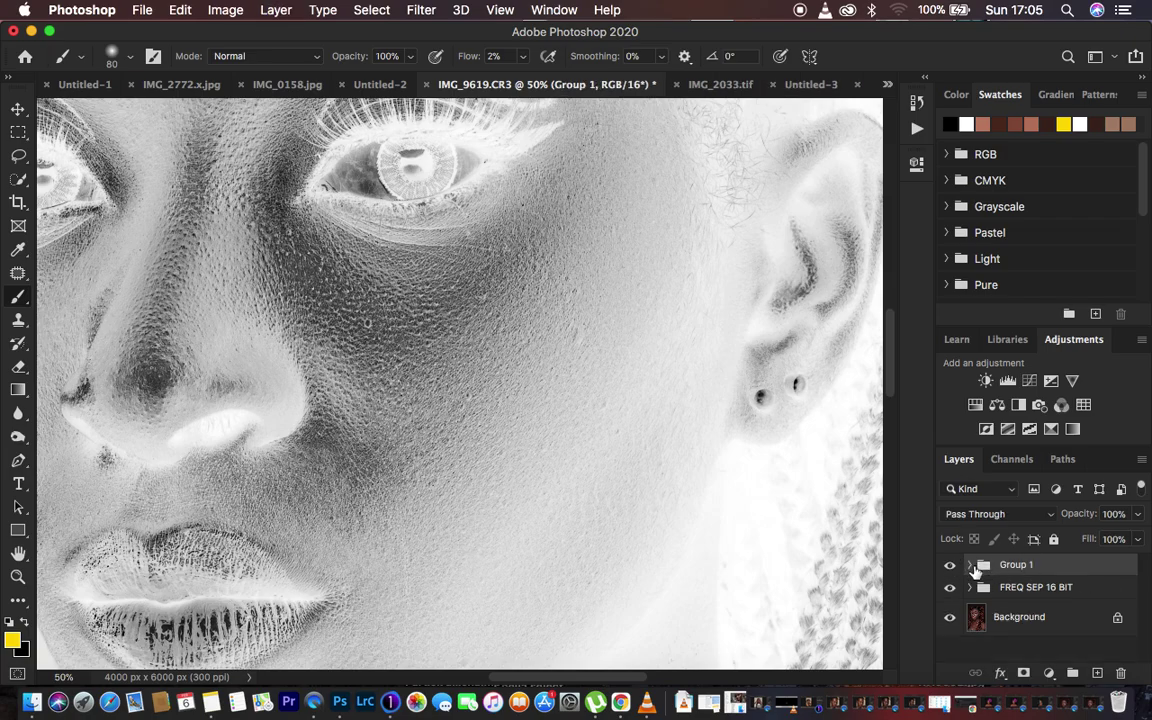
Step: Select the HIGH FREQ layer inside FREQ SEP 16 BIT and pick the Clone Stamp Tool
{"action": "left_click", "coordinate": [970, 588]}
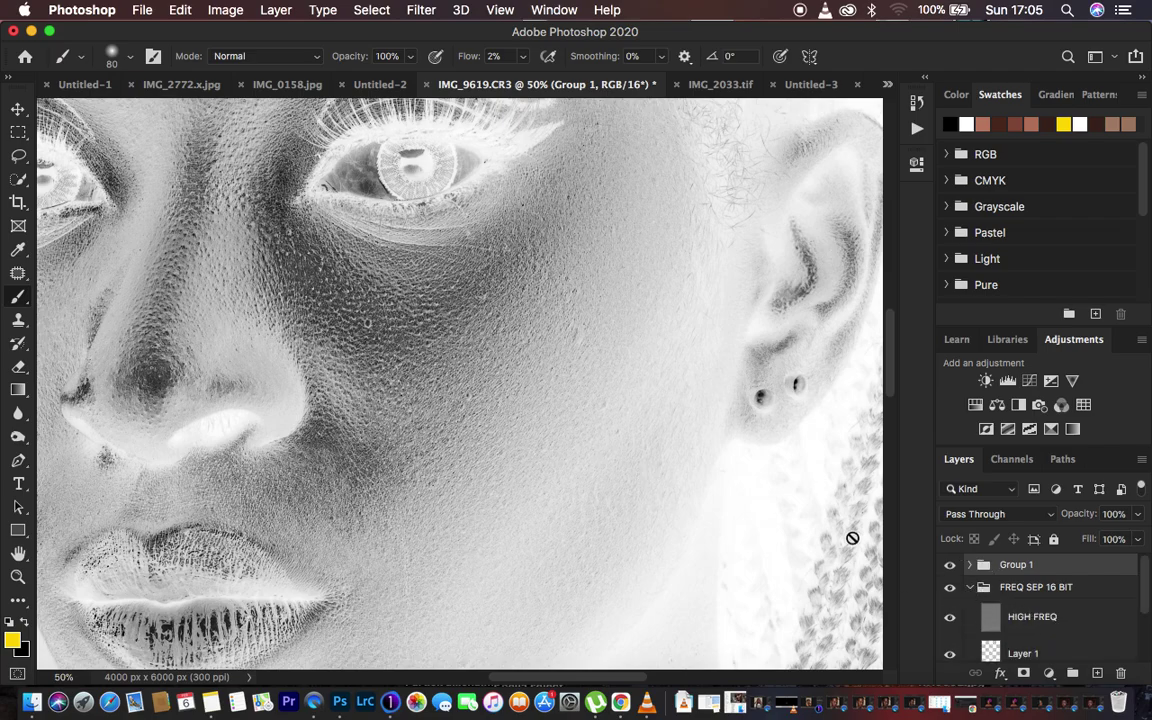
{"action": "left_click", "coordinate": [1035, 620]}
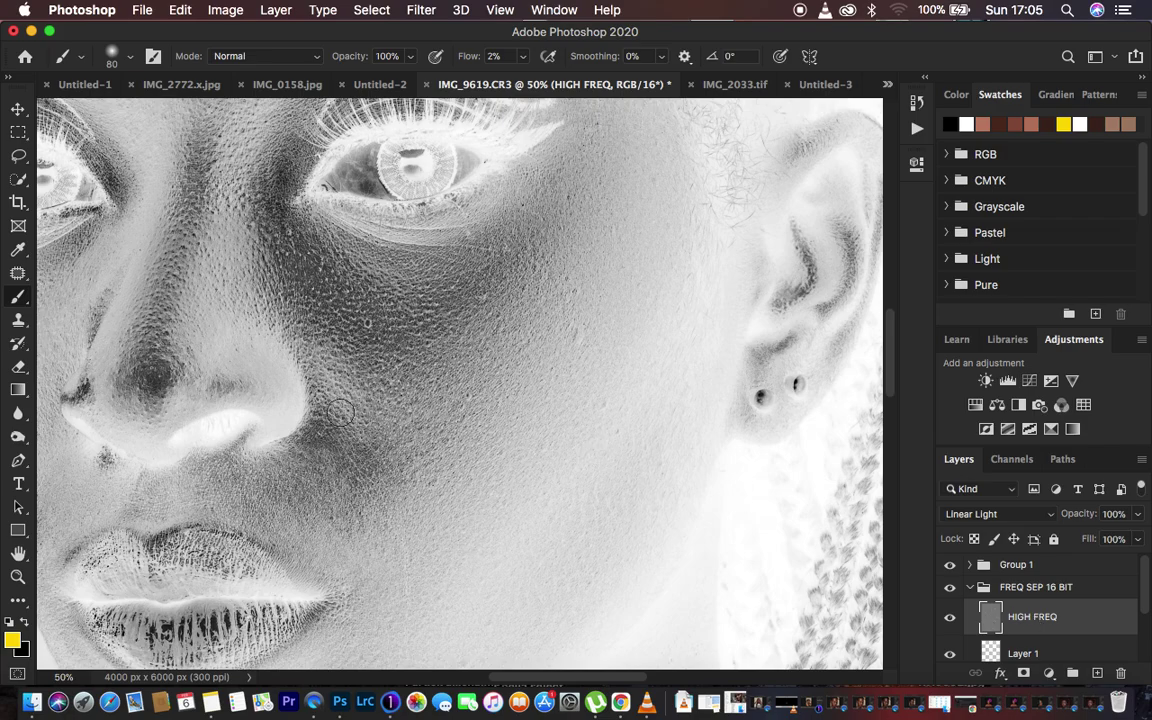
{"action": "left_click", "coordinate": [19, 320]}
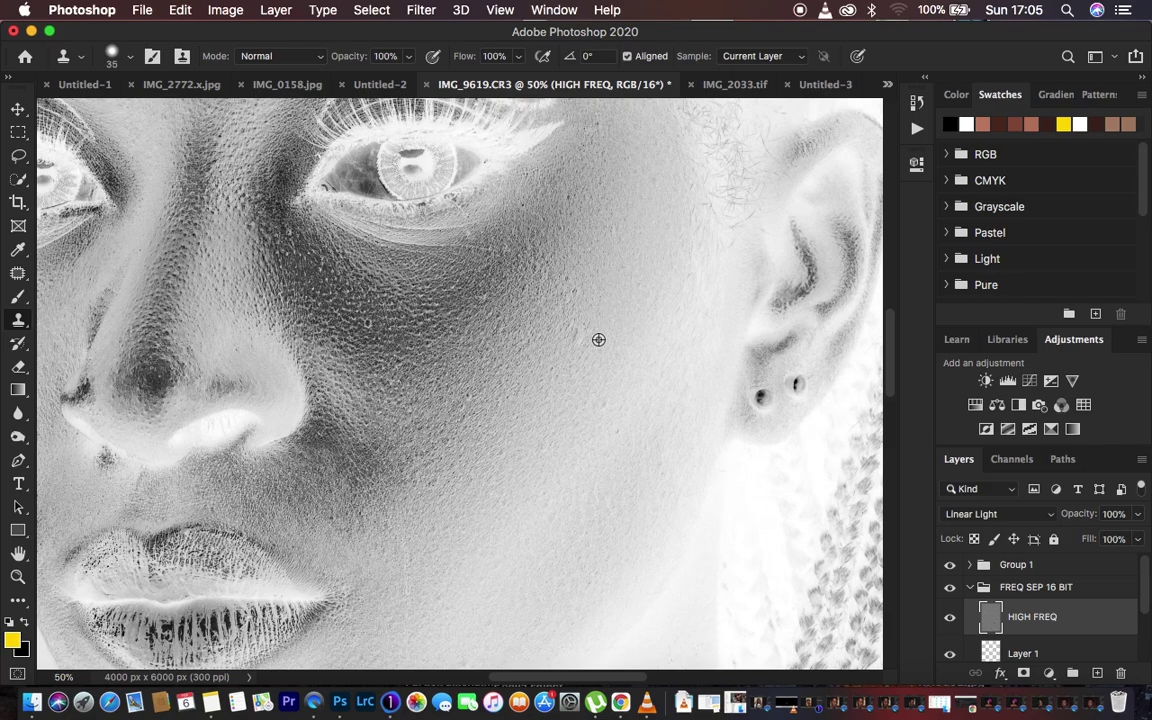
Step: Sample clean cheek skin and clone it over the lower cheek blemishes on HIGH FREQ
{"action": "left_click", "coordinate": [579, 356], "text": "alt"}
{"action": "left_click", "coordinate": [580, 352]}
{"action": "left_click", "coordinate": [577, 342]}
{"action": "left_click", "coordinate": [583, 302]}
{"action": "left_click", "coordinate": [574, 292]}
{"action": "mouse_move", "coordinate": [574, 292]}
{"action": "left_mouse_down"}
{"action": "mouse_move", "coordinate": [512, 298]}
{"action": "mouse_move", "coordinate": [487, 271]}
{"action": "mouse_move", "coordinate": [490, 241]}
{"action": "left_mouse_up"}
Step: Patch the remaining upper-cheek spots with cloned texture, then zoom out to the full portrait
{"action": "left_click", "coordinate": [490, 241]}
{"action": "left_click", "coordinate": [484, 238]}
{"action": "mouse_move", "coordinate": [570, 198]}
{"action": "left_mouse_down"}
{"action": "mouse_move", "coordinate": [643, 190]}
{"action": "mouse_move", "coordinate": [626, 176]}
{"action": "mouse_move", "coordinate": [599, 185]}
{"action": "left_mouse_up"}
{"action": "left_click", "coordinate": [296, 253]}
{"action": "key", "text": "super+minus"}
{"action": "key", "text": "super+minus"}
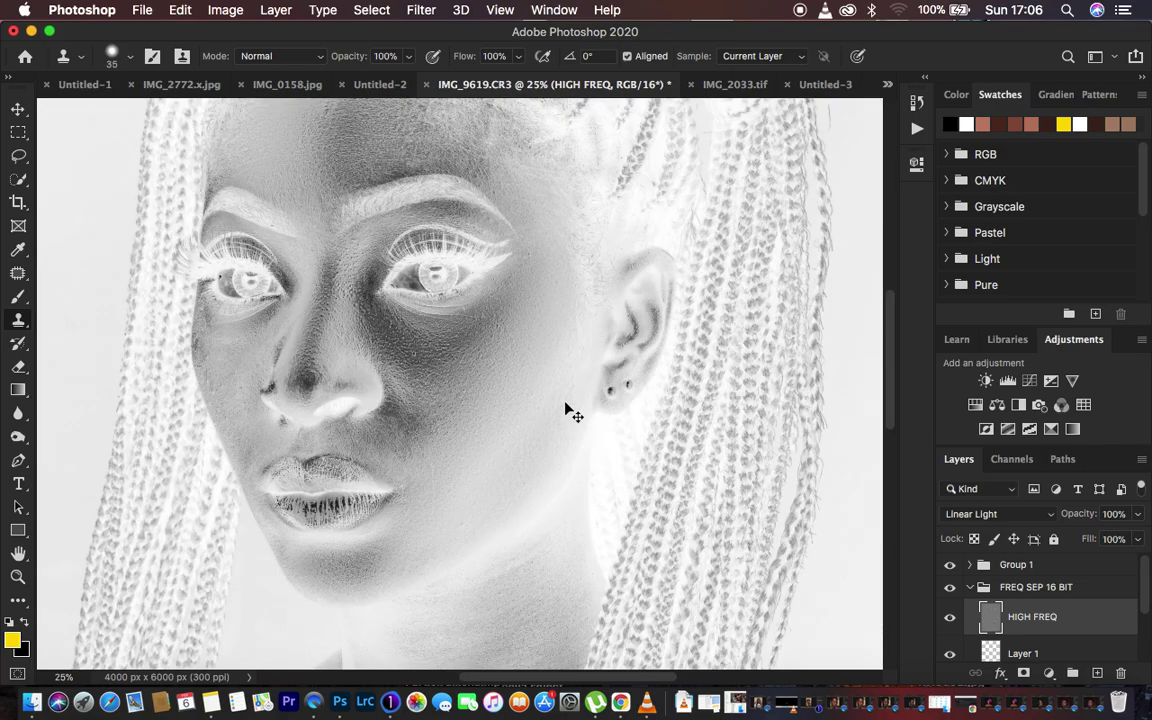